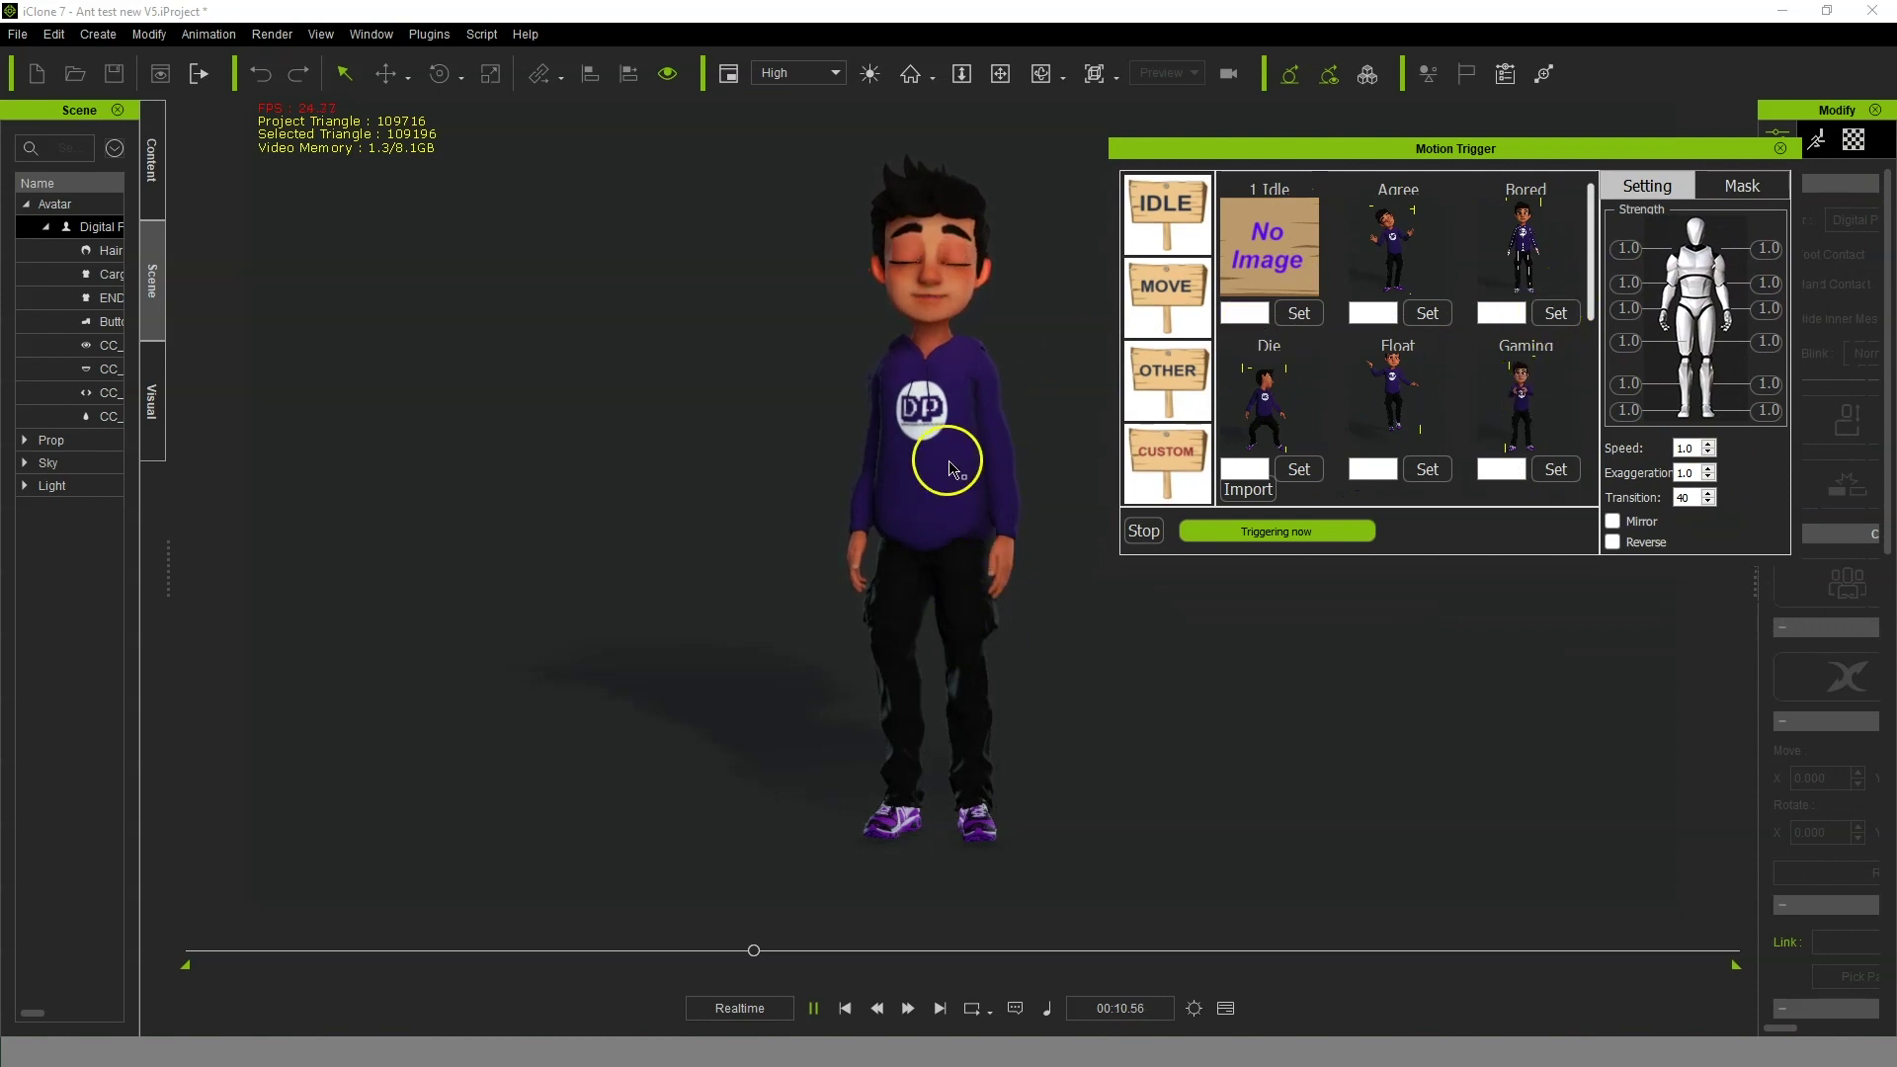
scroll(805, 363, up, 2)
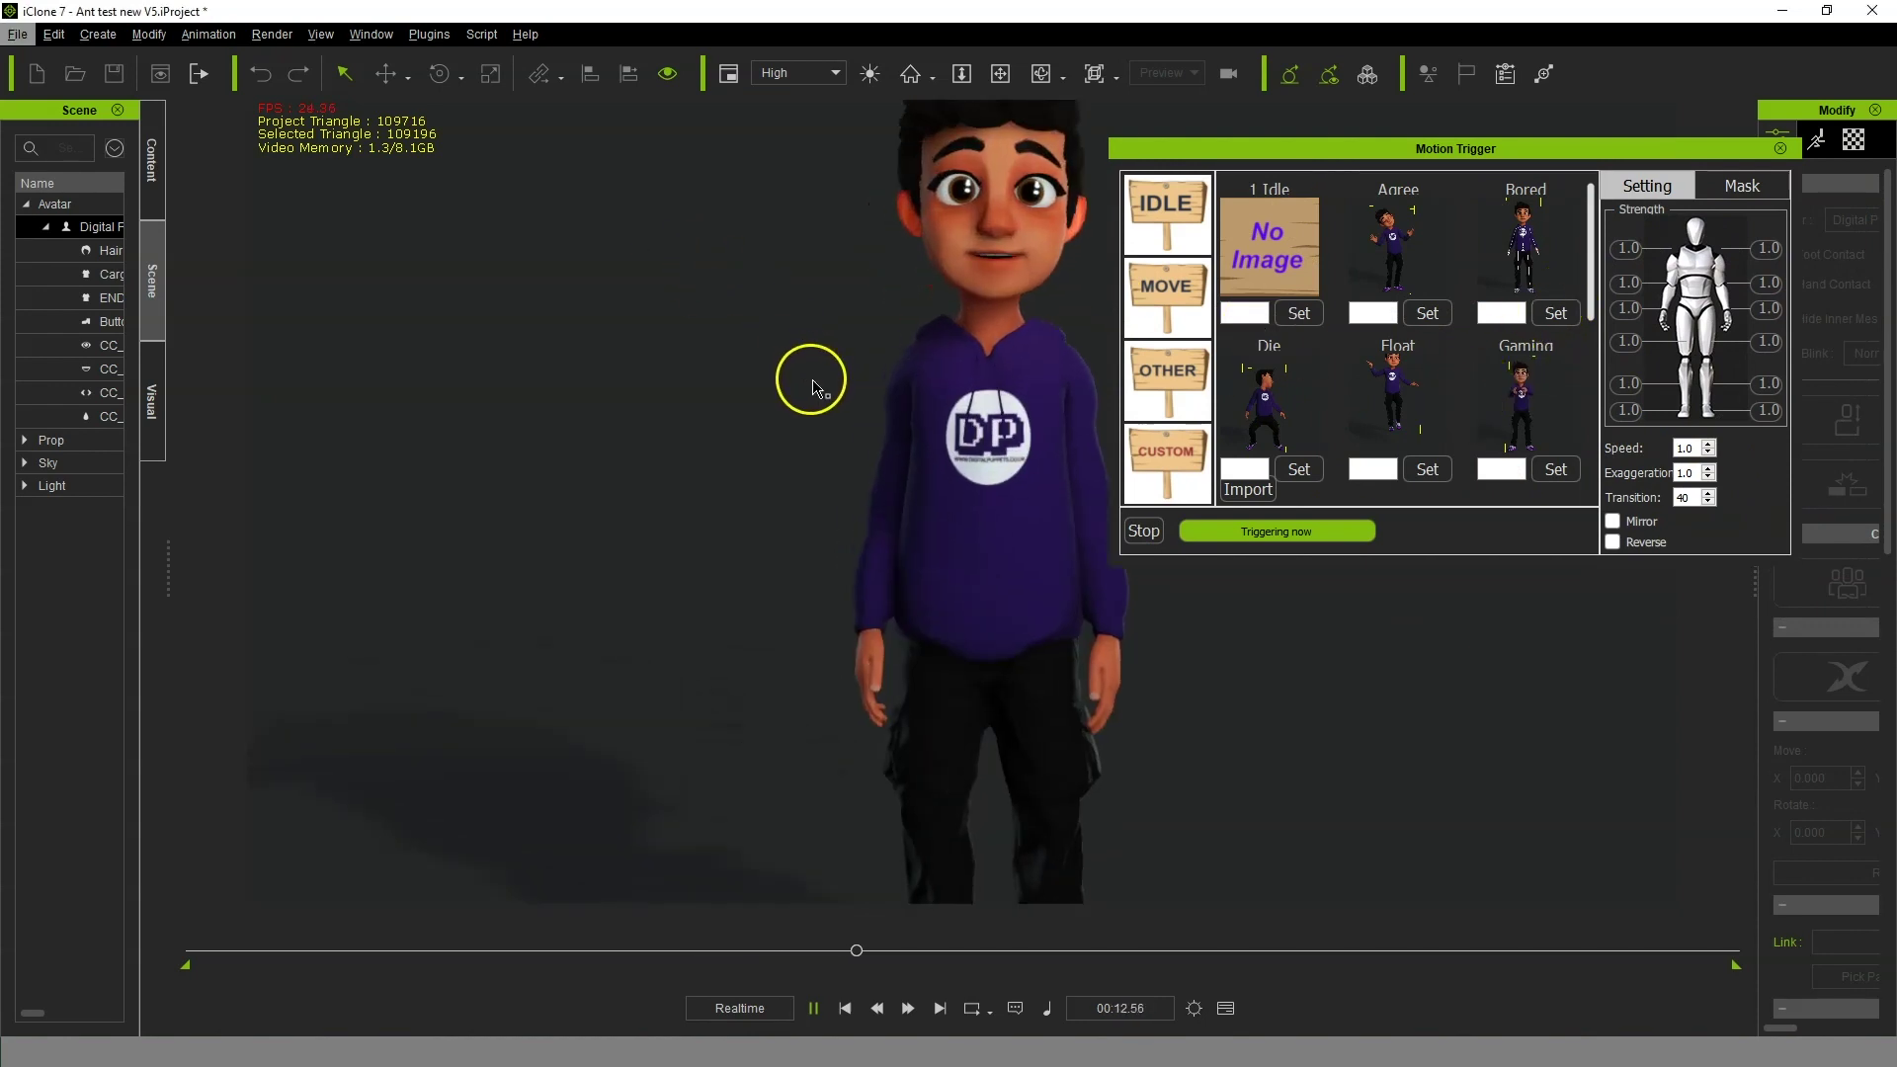
scroll(804, 381, up, 2)
scroll(865, 370, up, 2)
scroll(866, 388, up, 2)
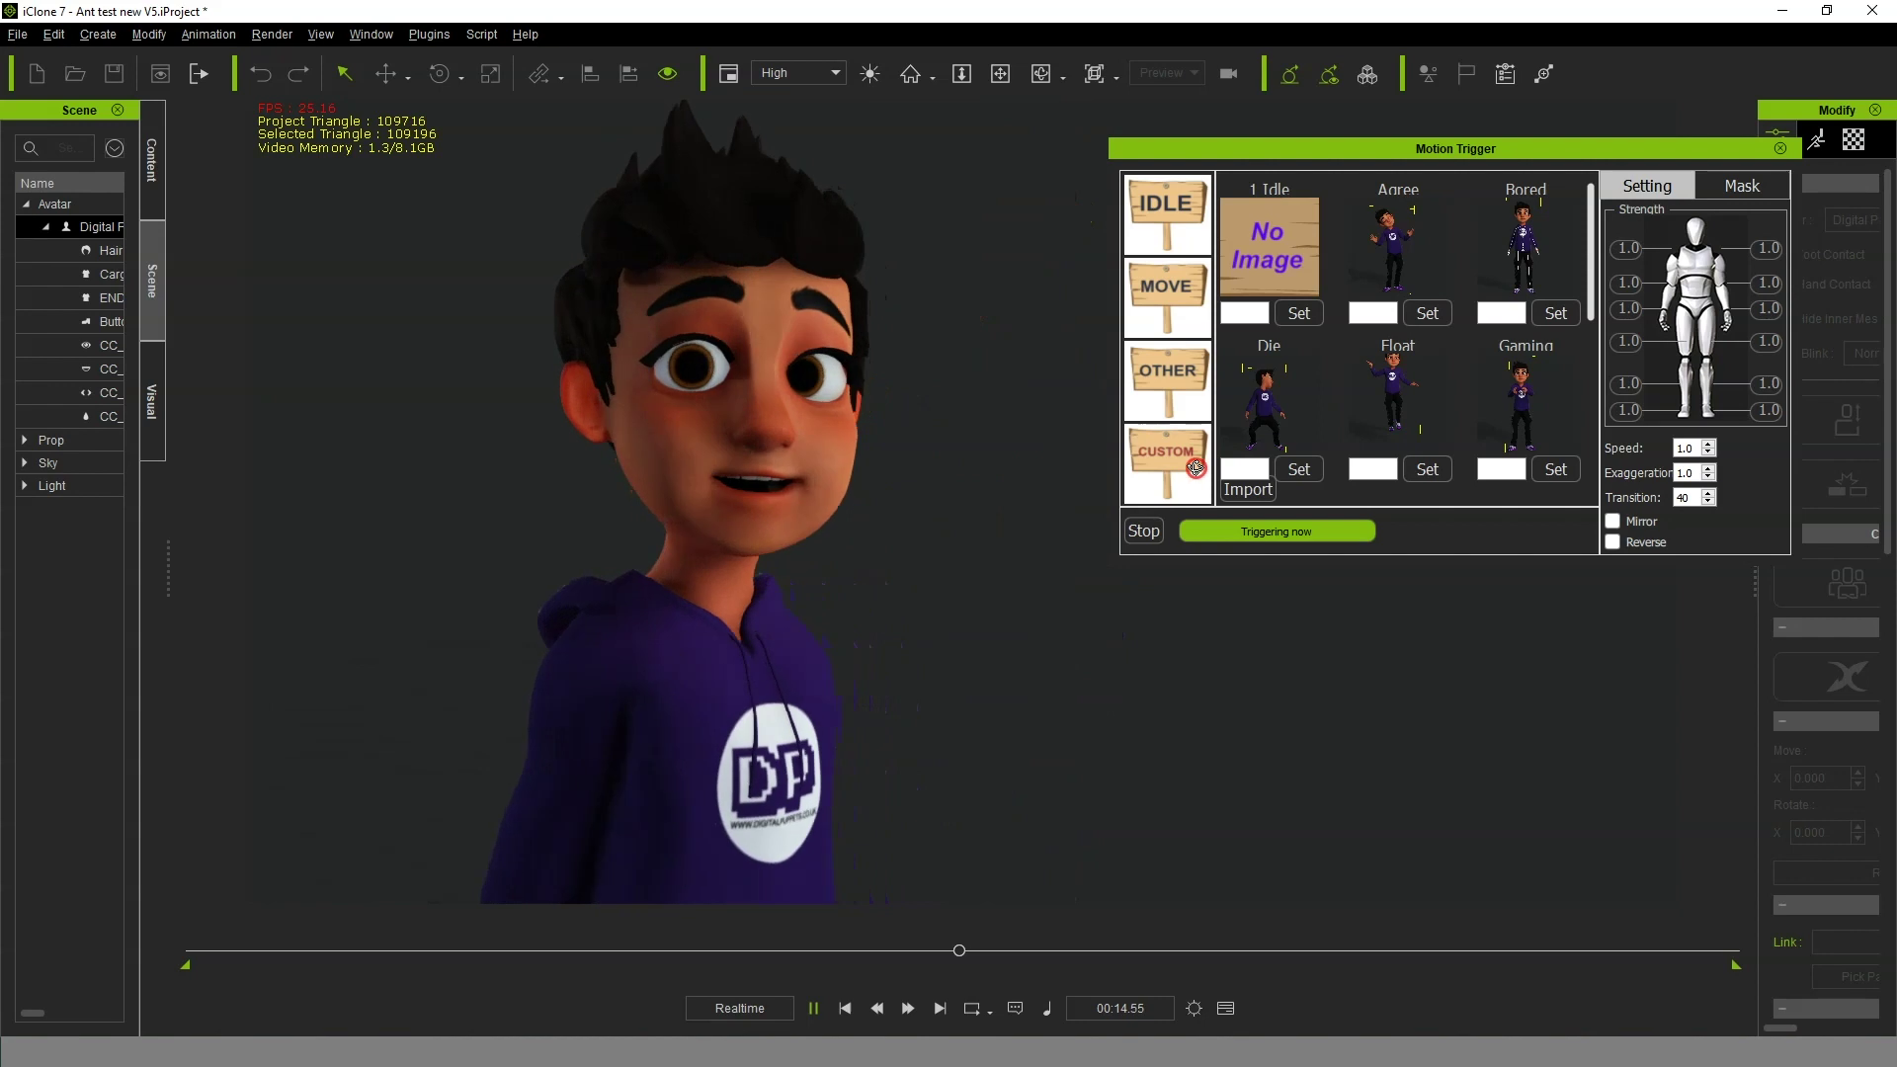
right_drag(741, 465, 413, 467)
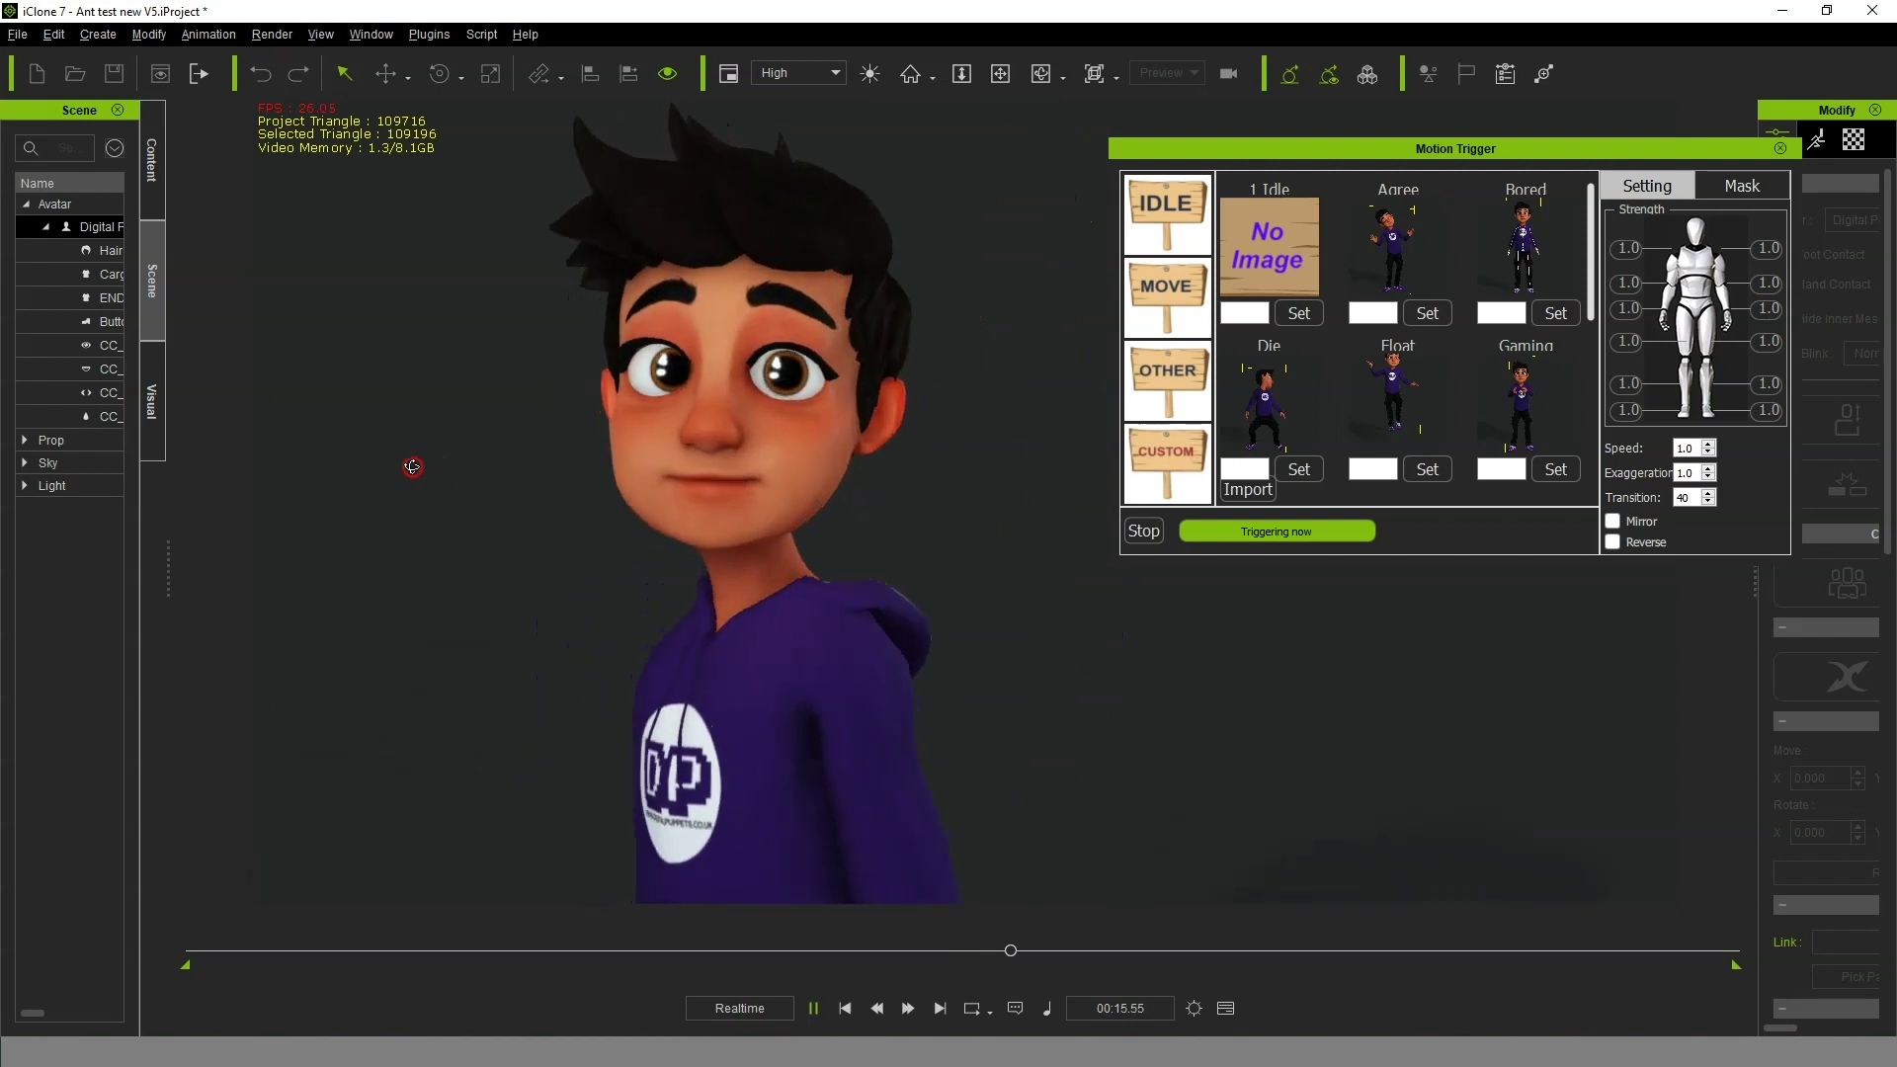
scroll(412, 467, down, 2)
scroll(412, 467, down, 3)
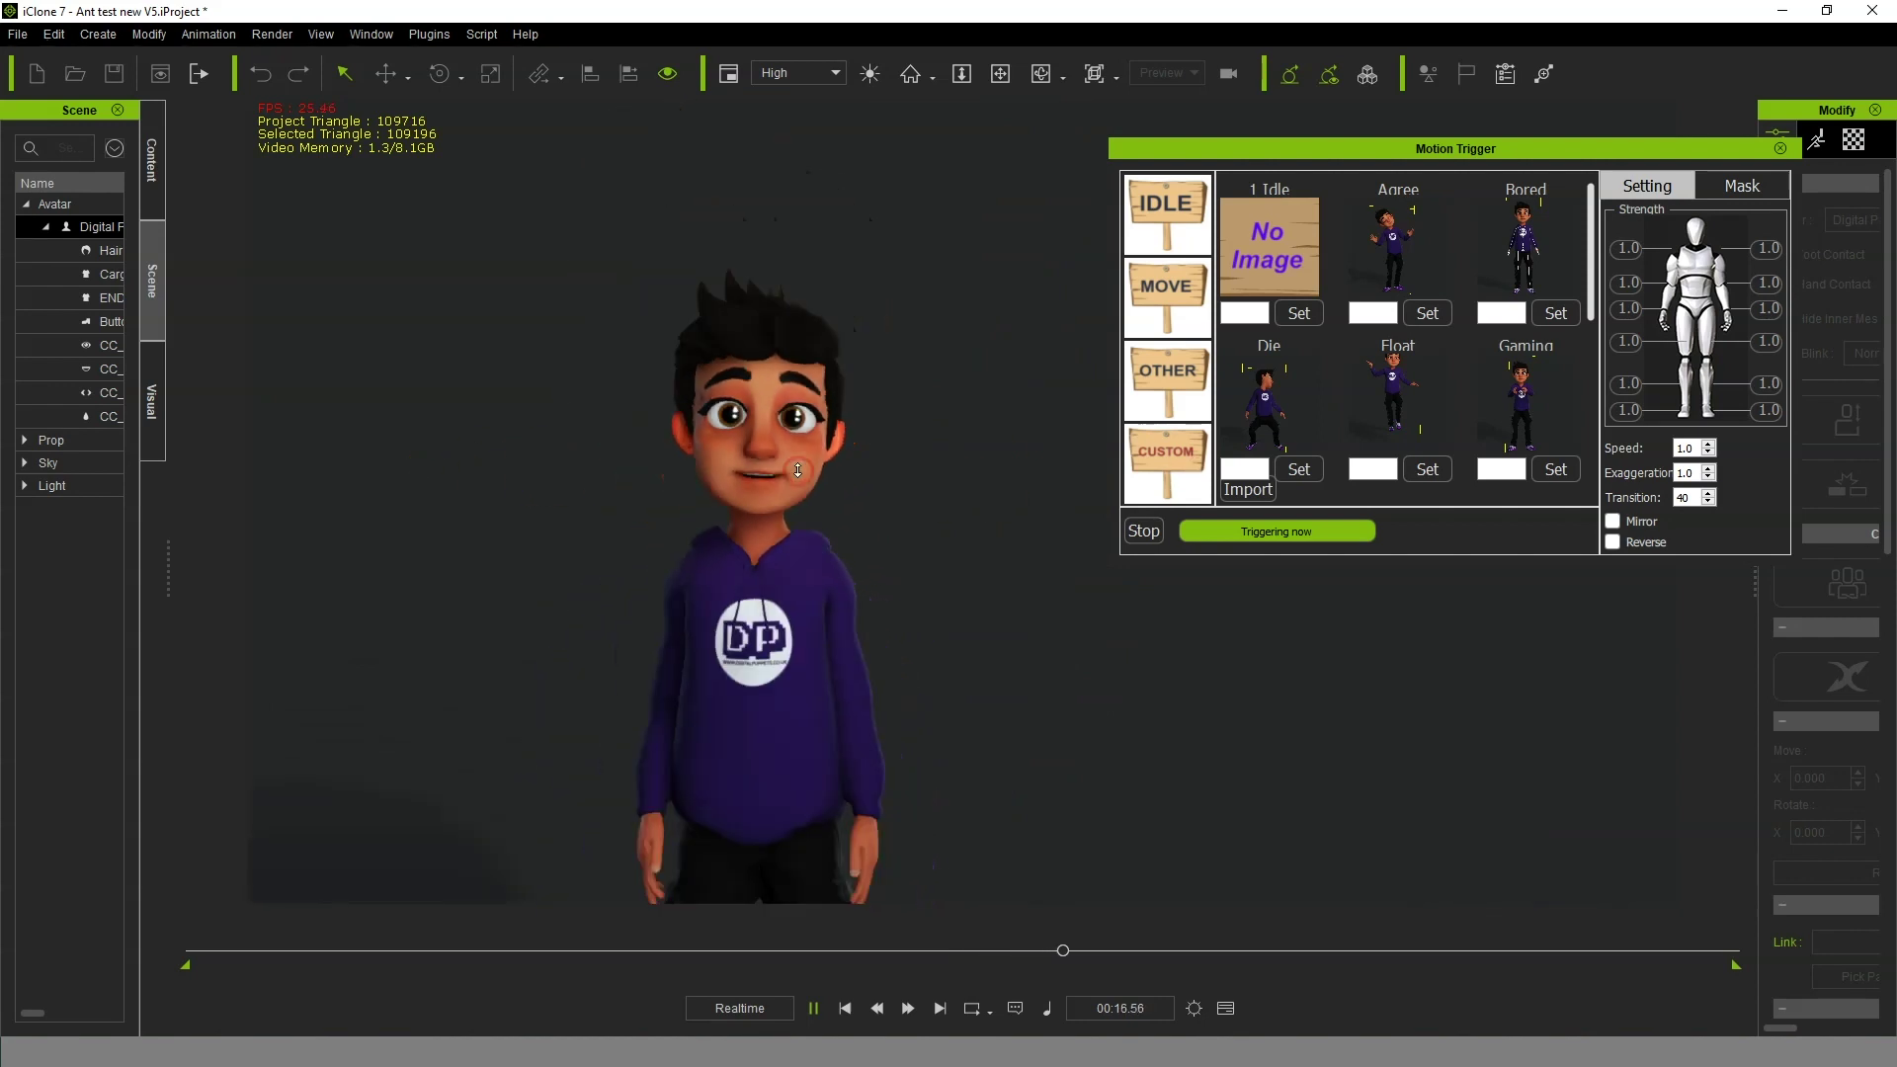
scroll(901, 508, down, 1)
middle_drag(901, 508, 982, 307)
scroll(981, 306, down, 1)
scroll(982, 282, down, 1)
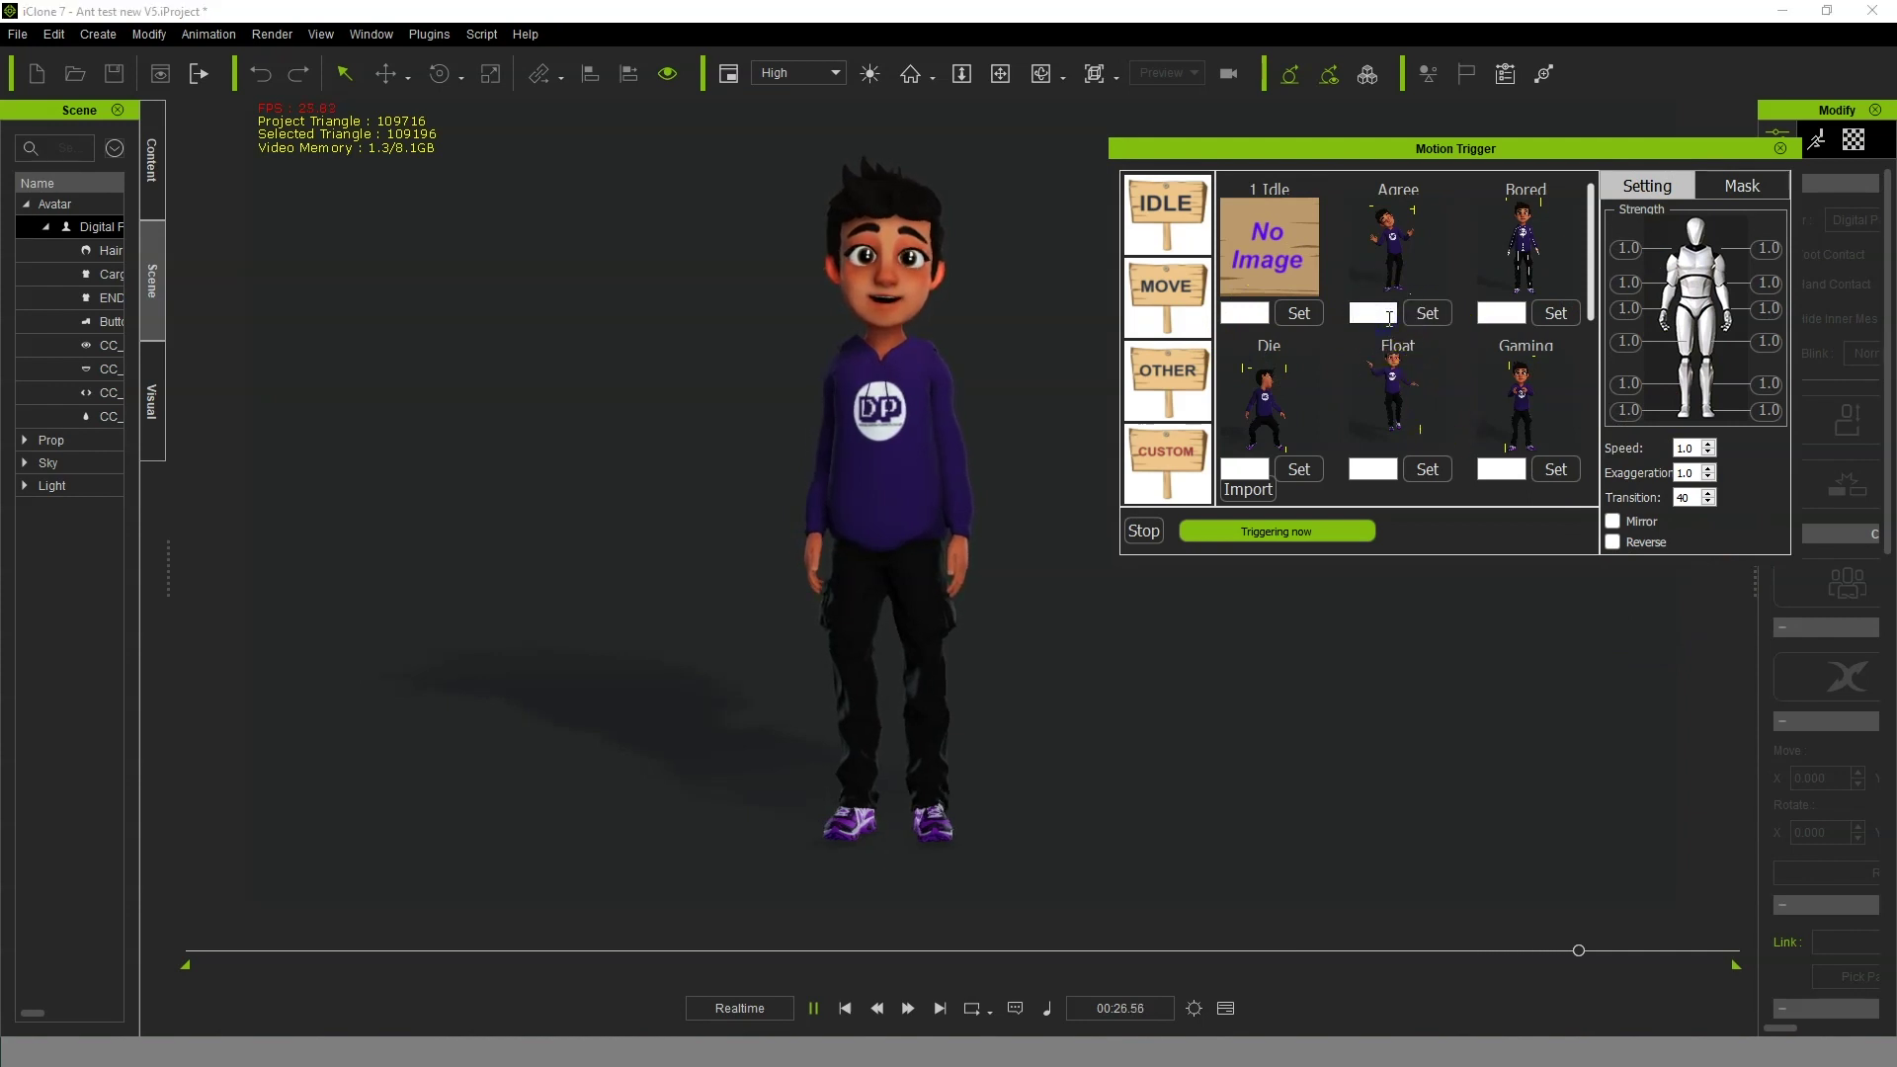
text(2)
- Confirm key 2 as the Agree trigger and switch to the IDLE animation category
click(1501, 313)
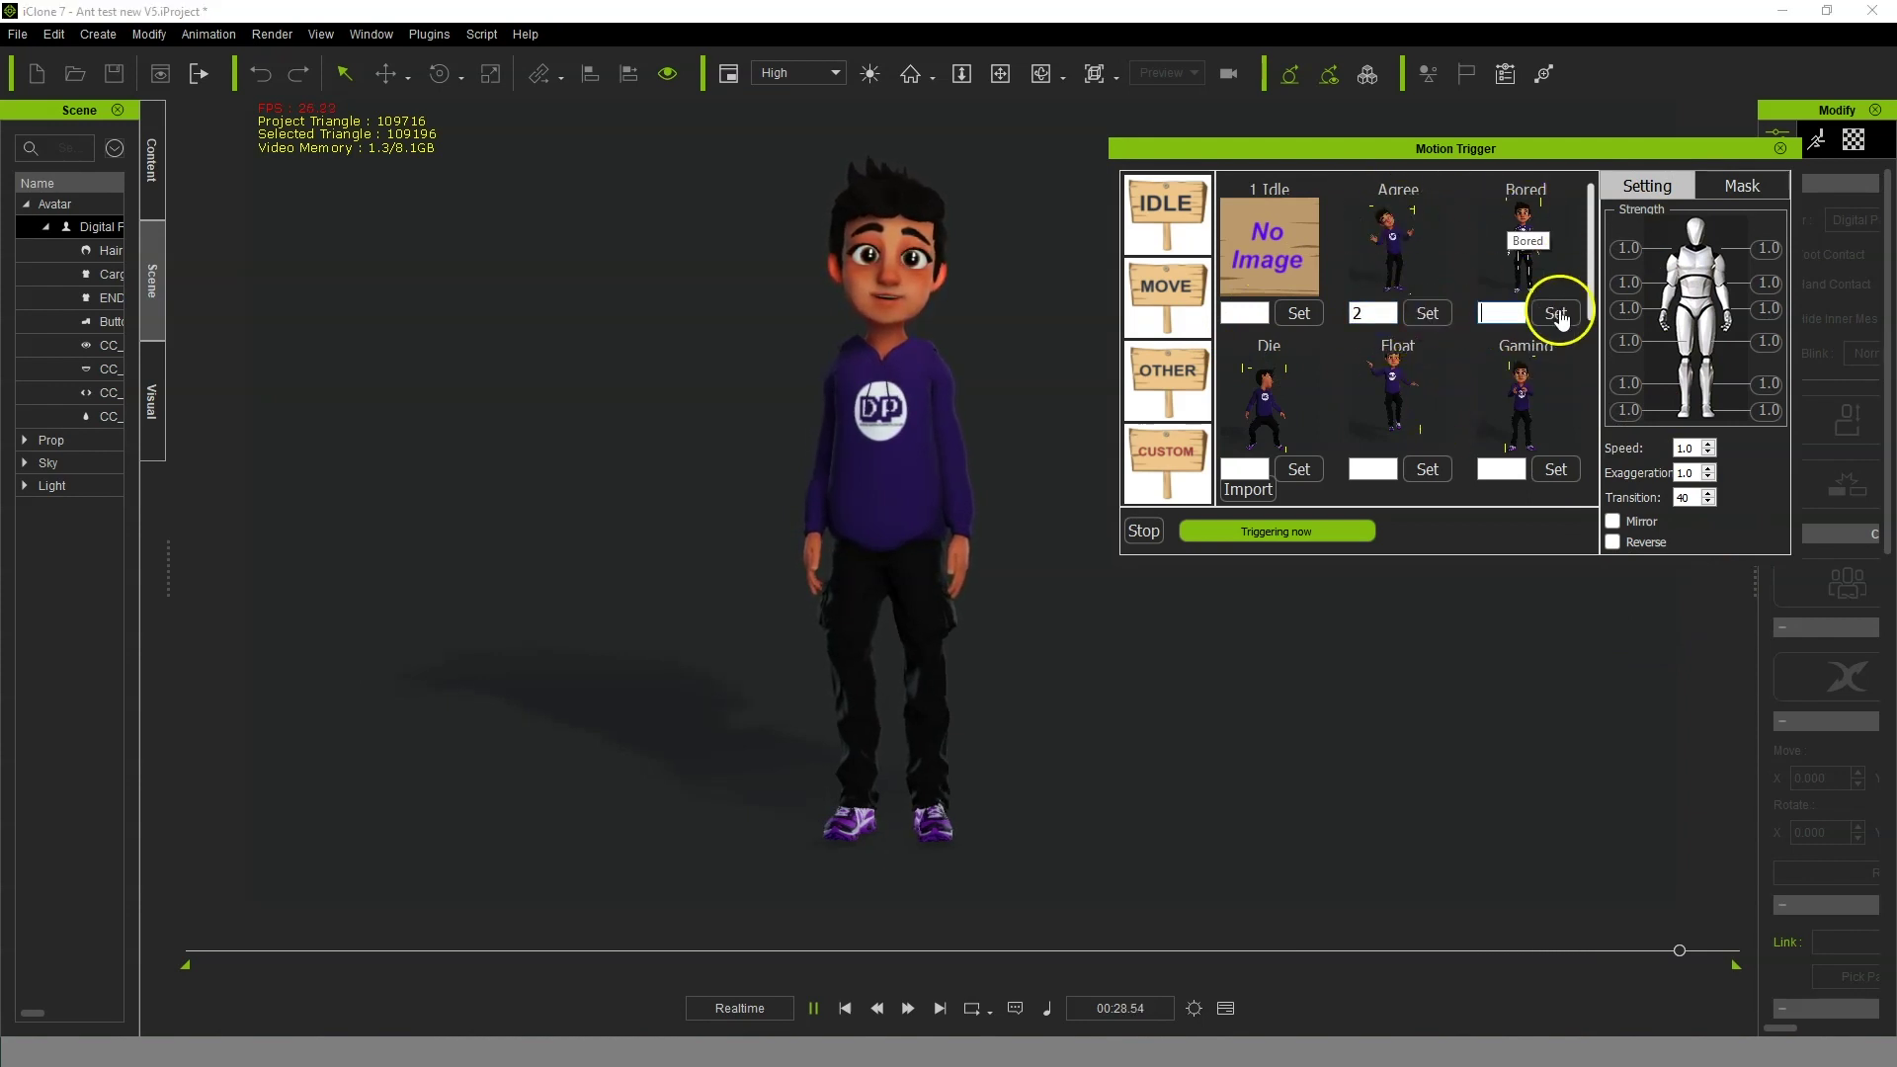
drag(1507, 158, 1483, 174)
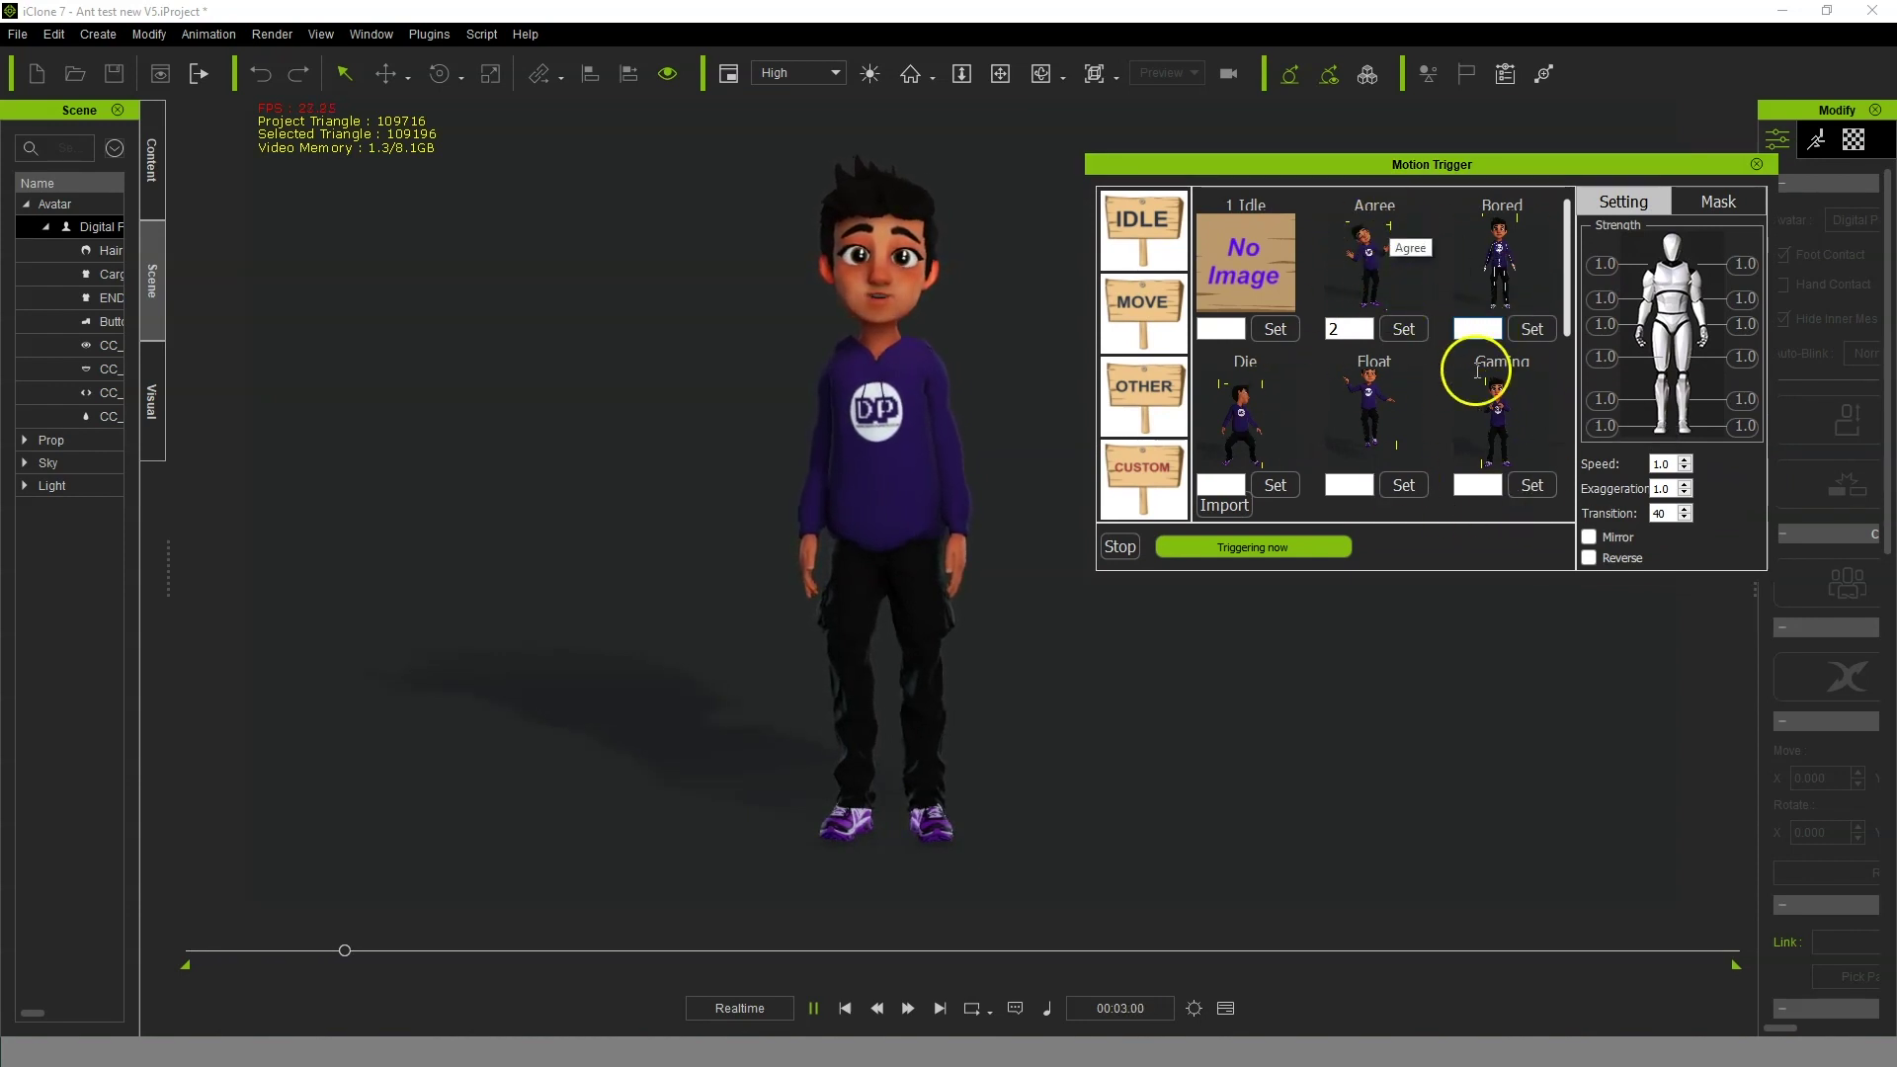
click(1143, 256)
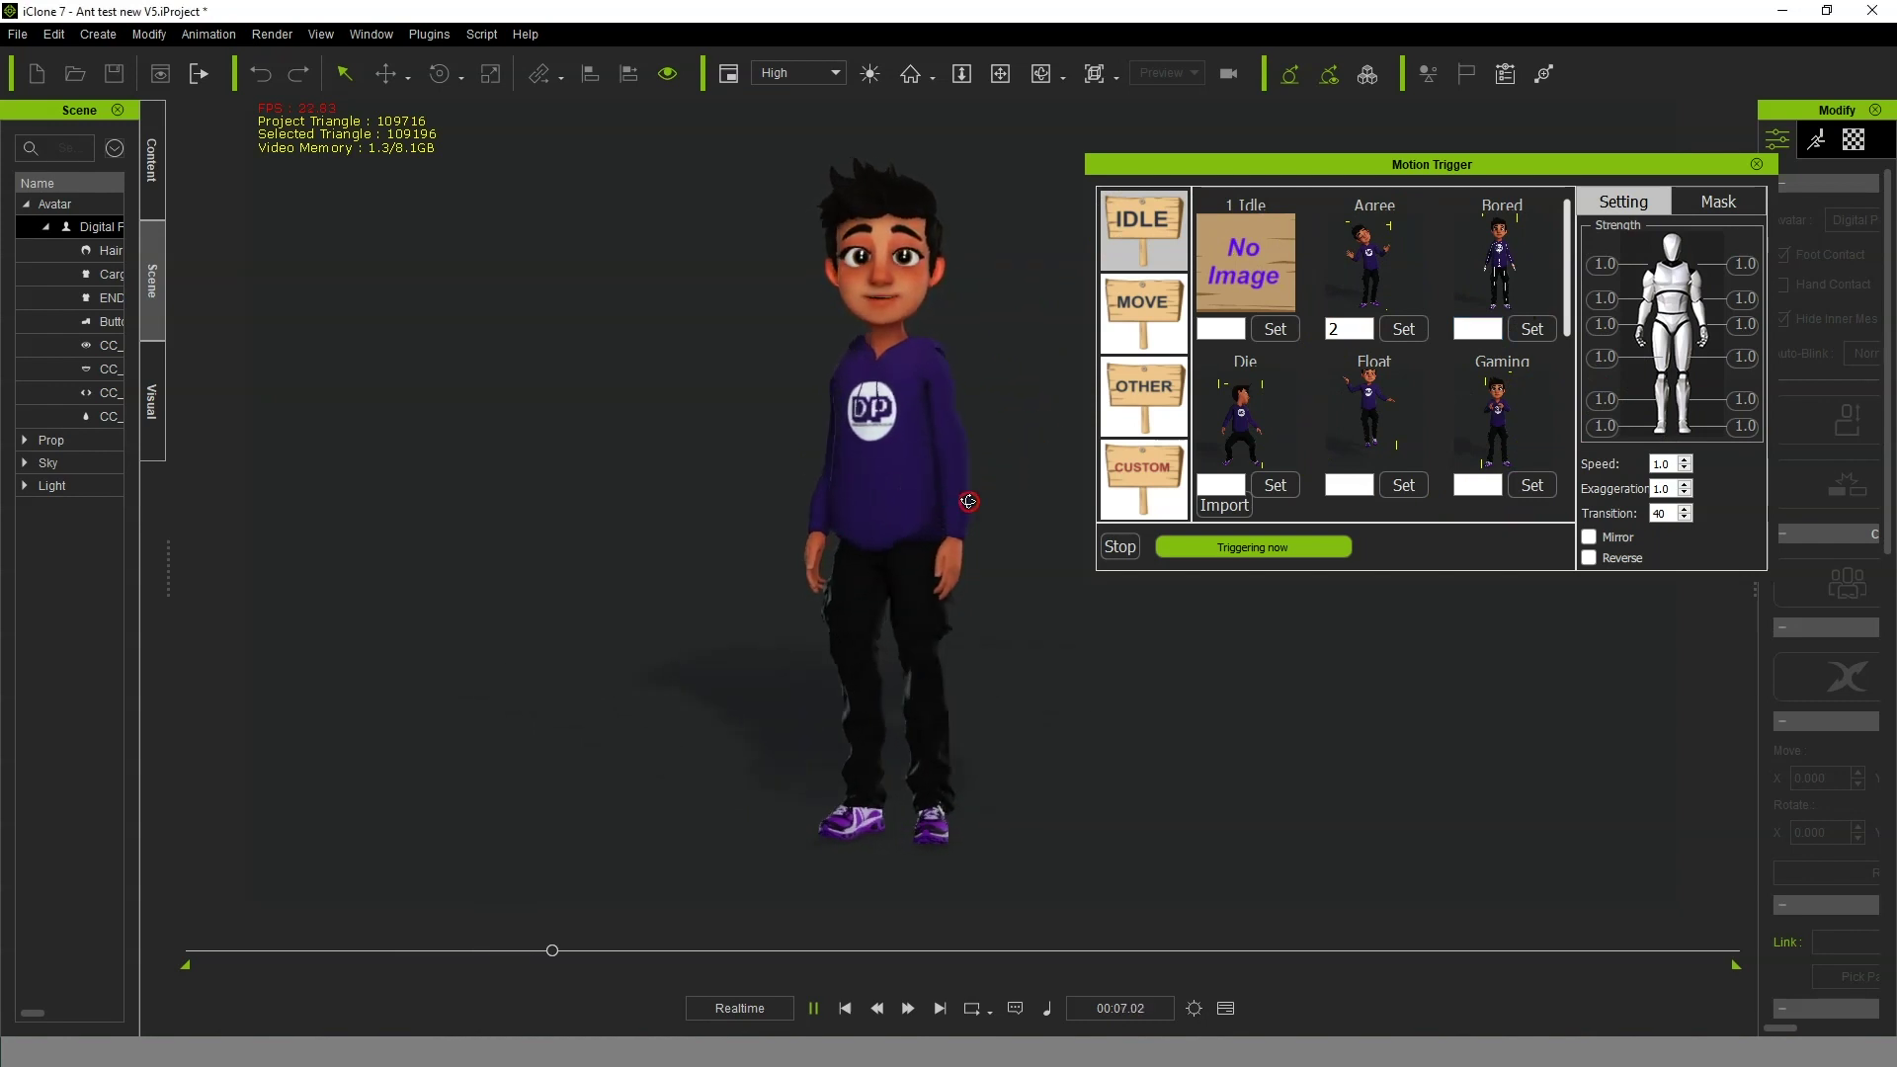
- Trigger the falling motion with key 2 so the character collapses onto the floor
click(1065, 516)
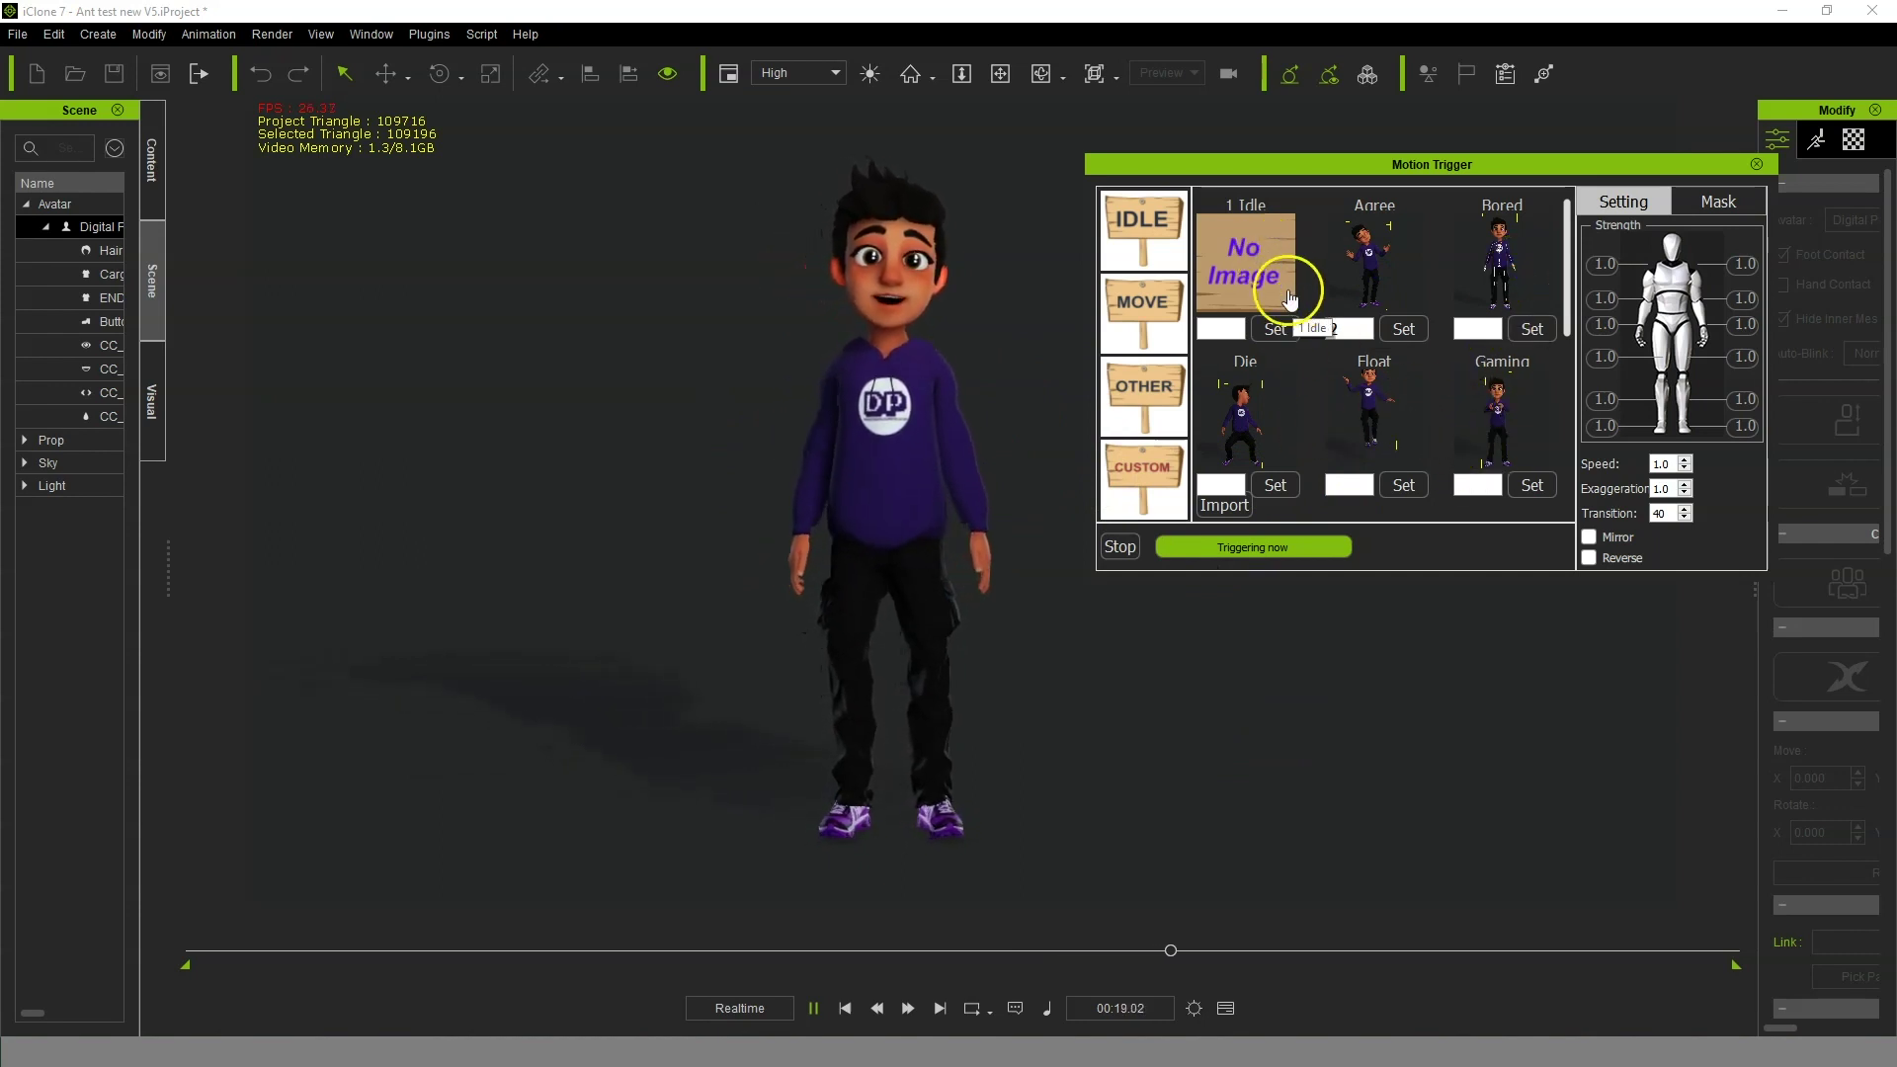
click(922, 398)
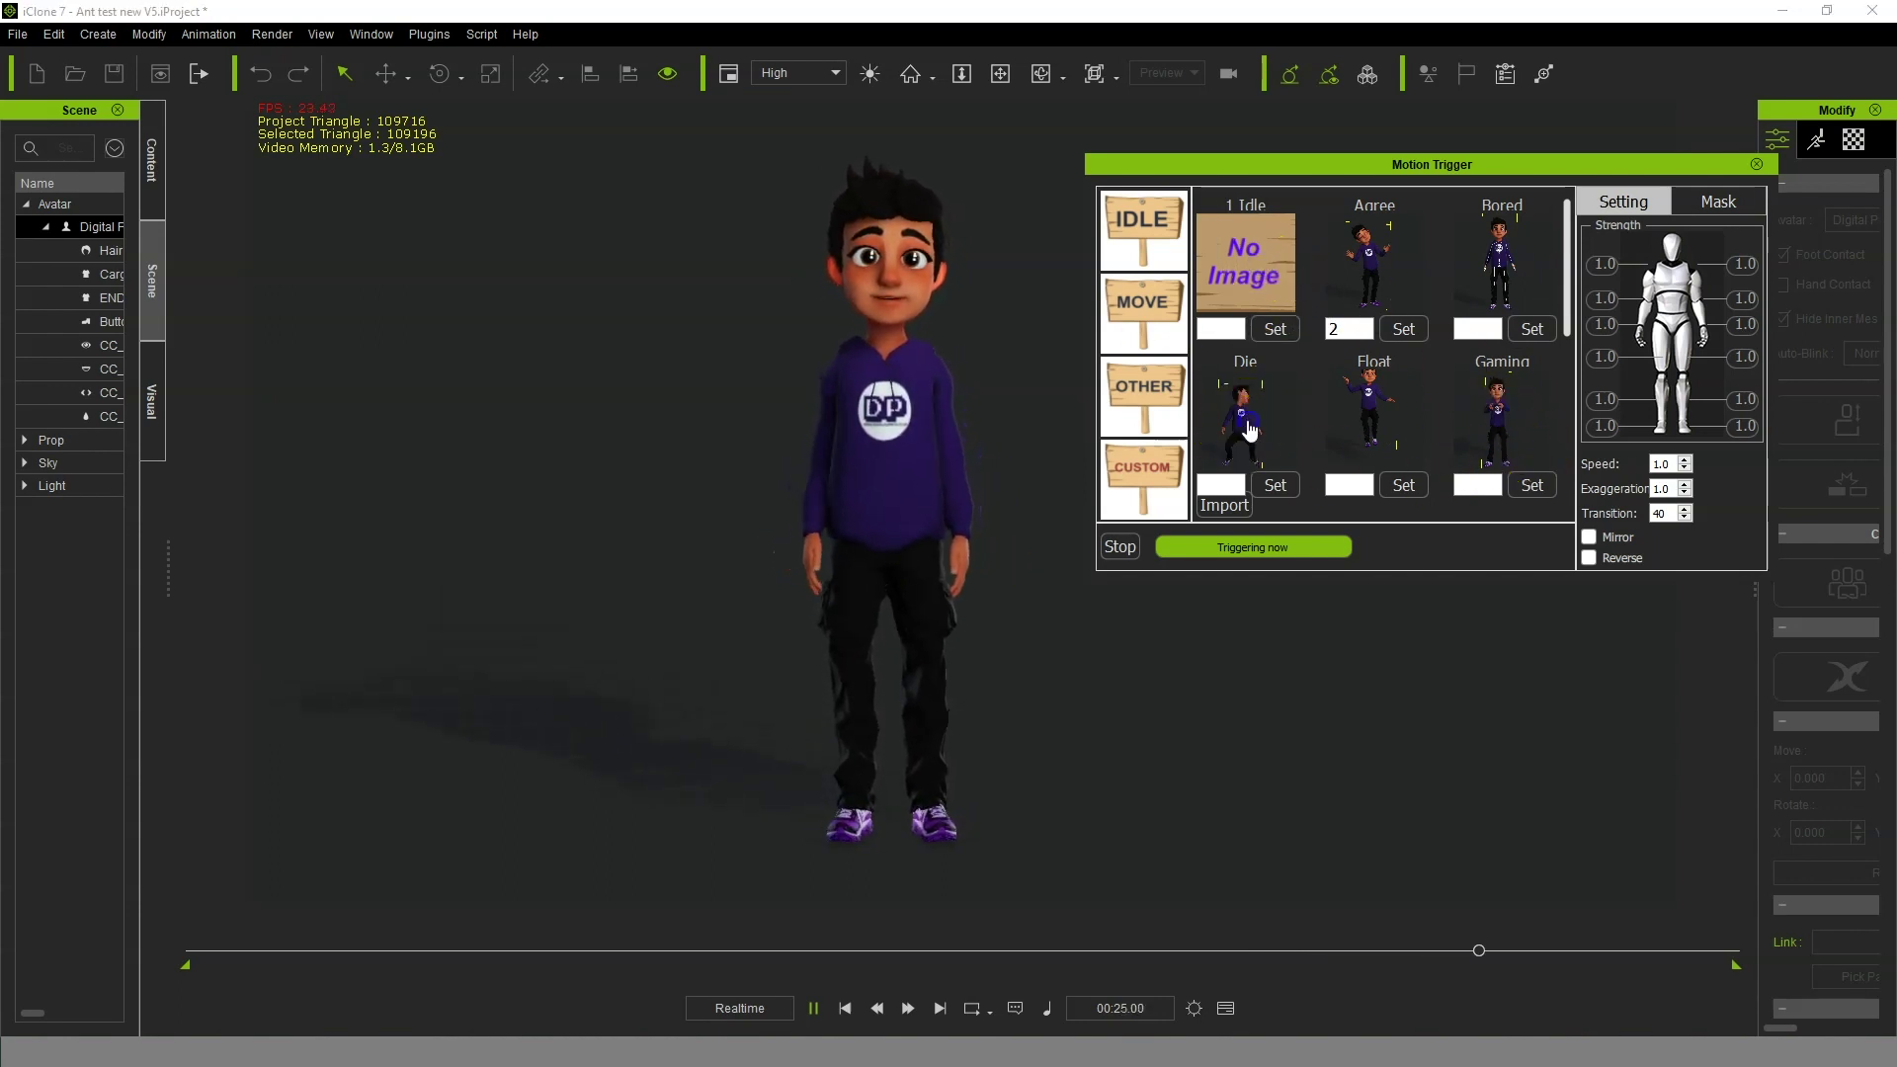
key(2)
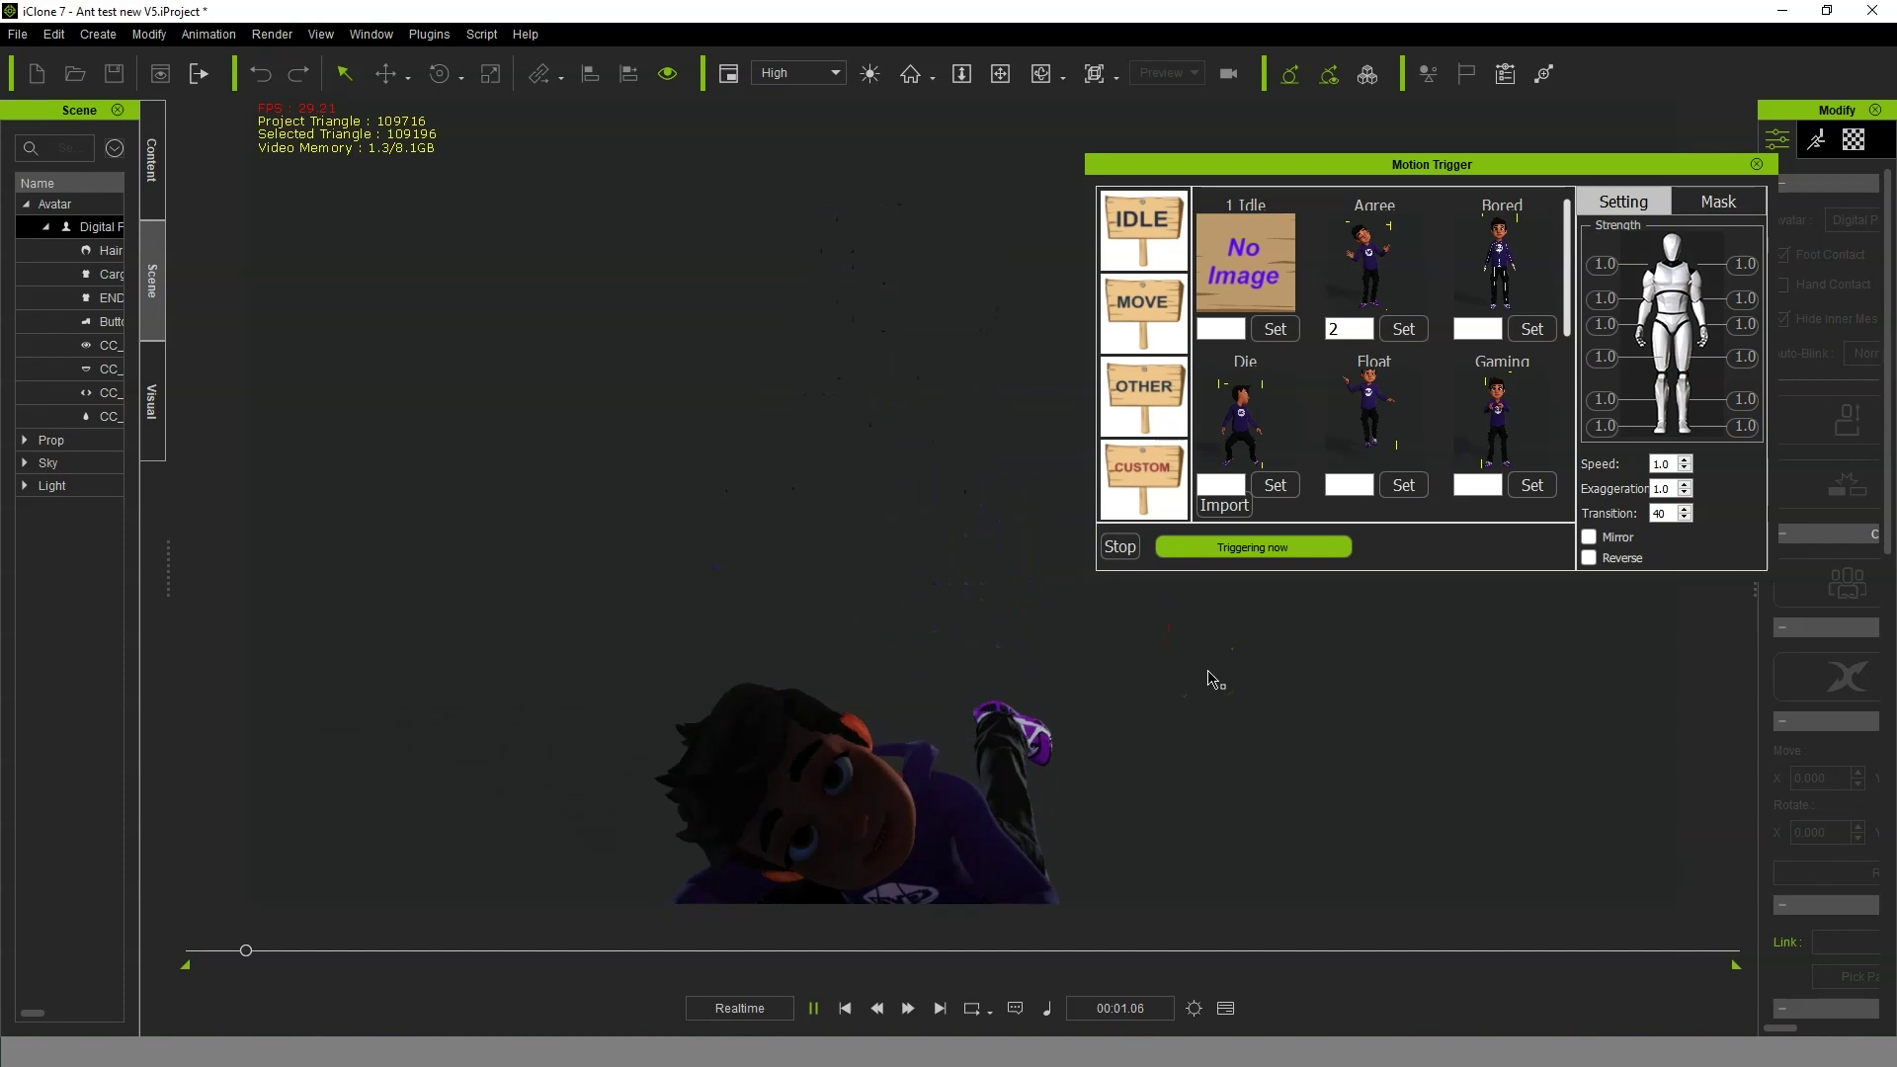
- Play the Float motion from the trigger grid, then return the character to its 1 Idle stance
click(1283, 242)
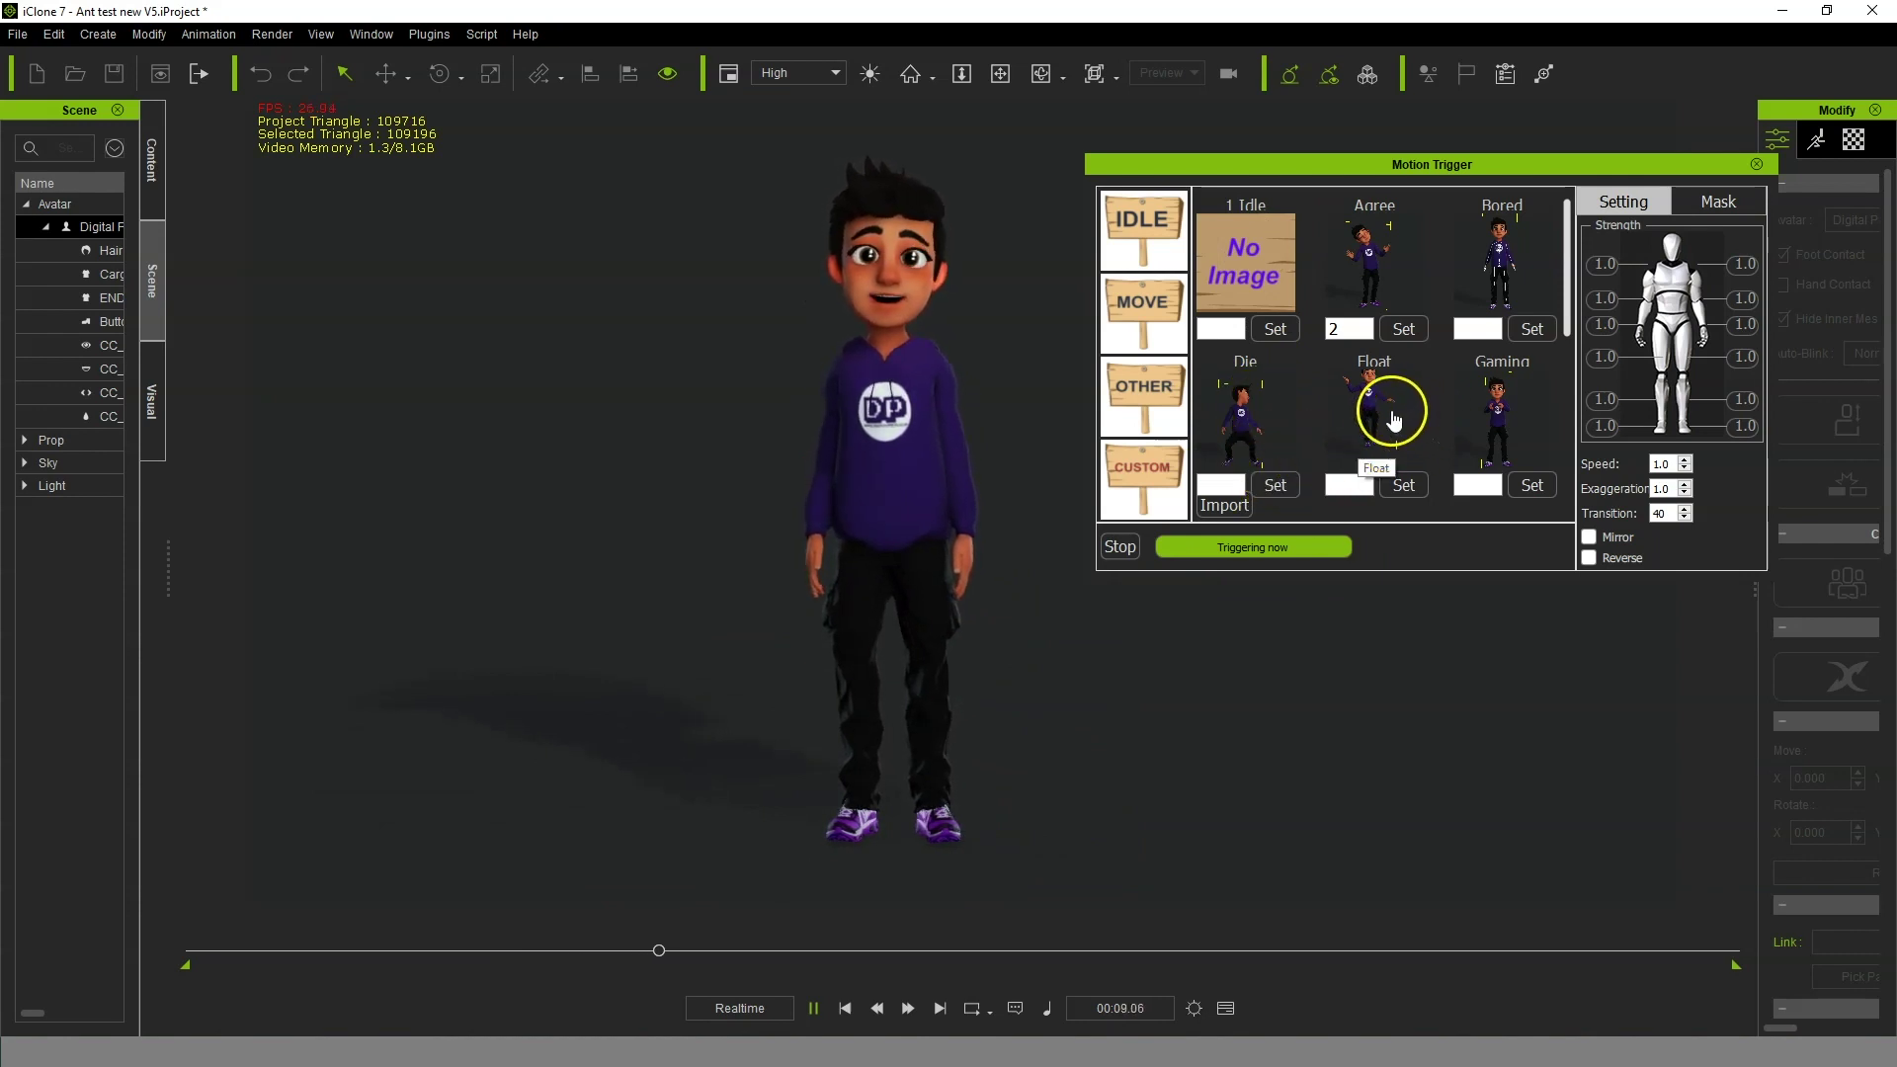
click(1392, 421)
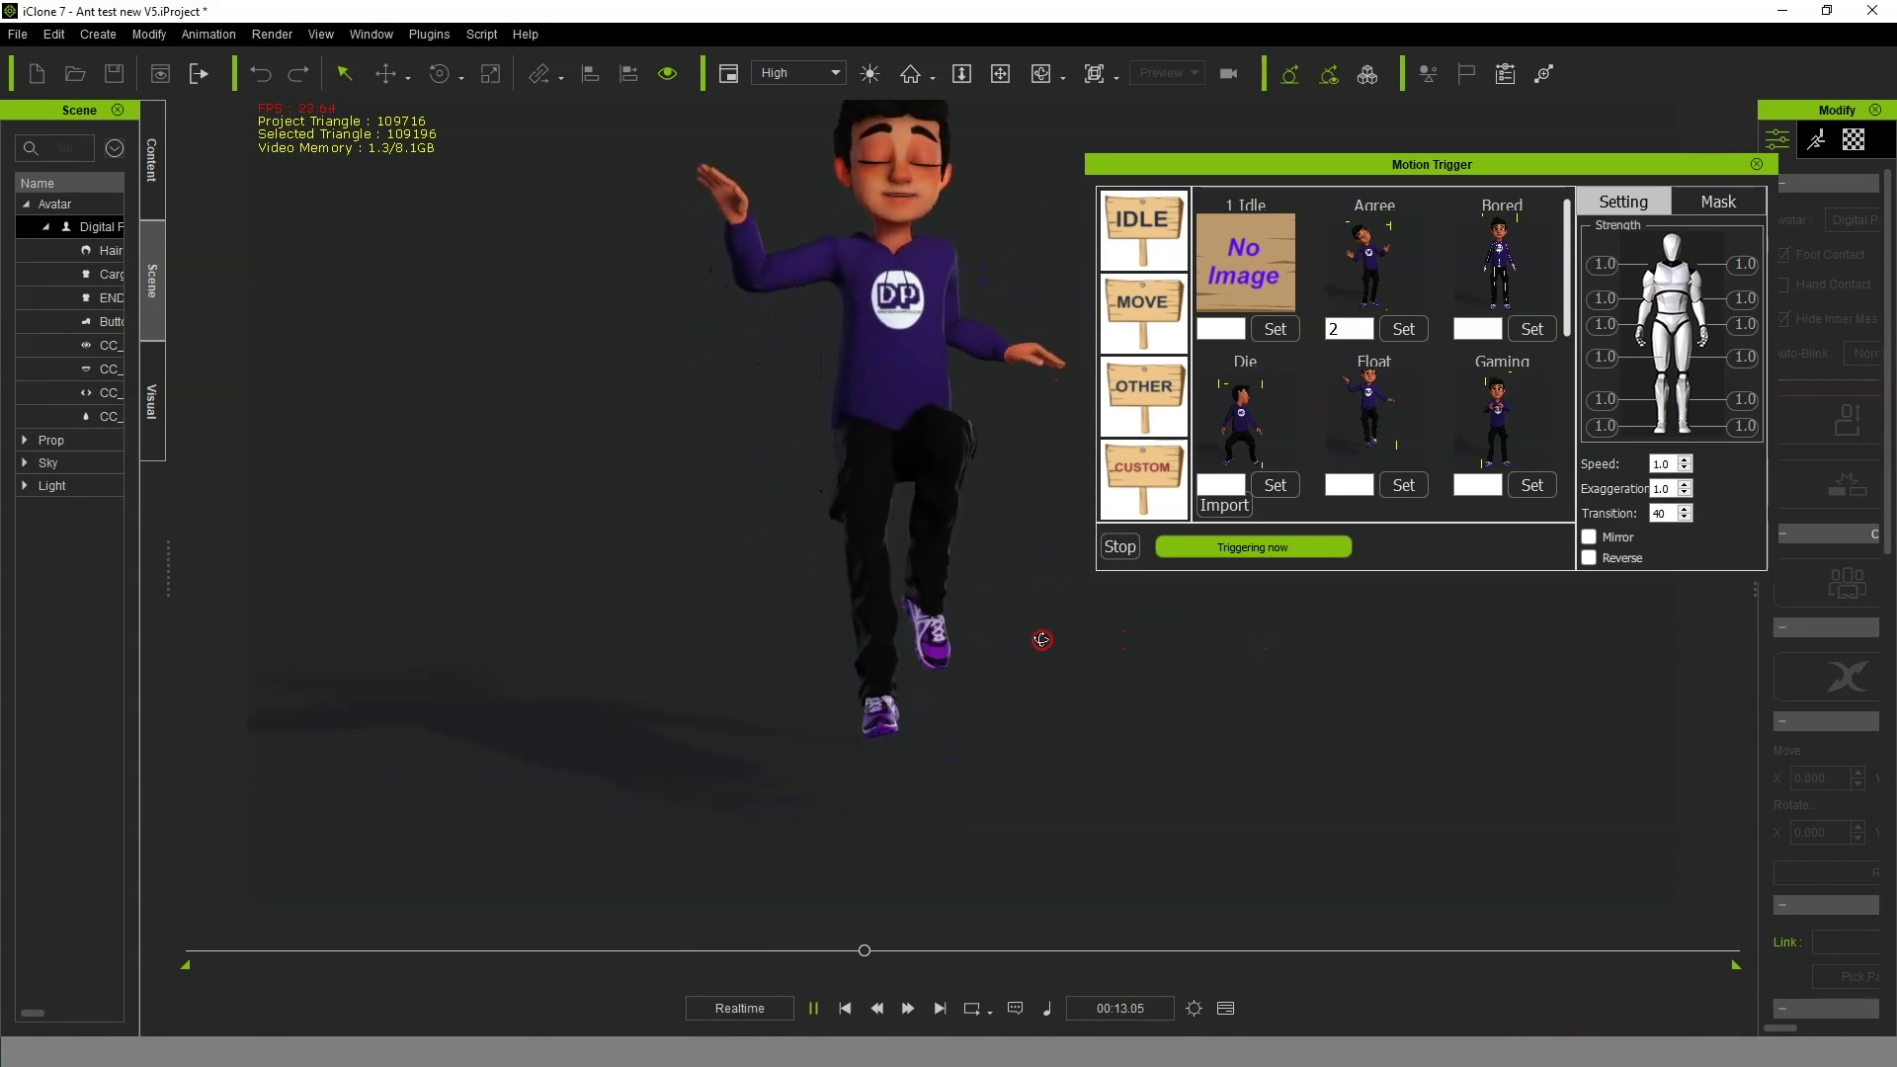
click(1235, 281)
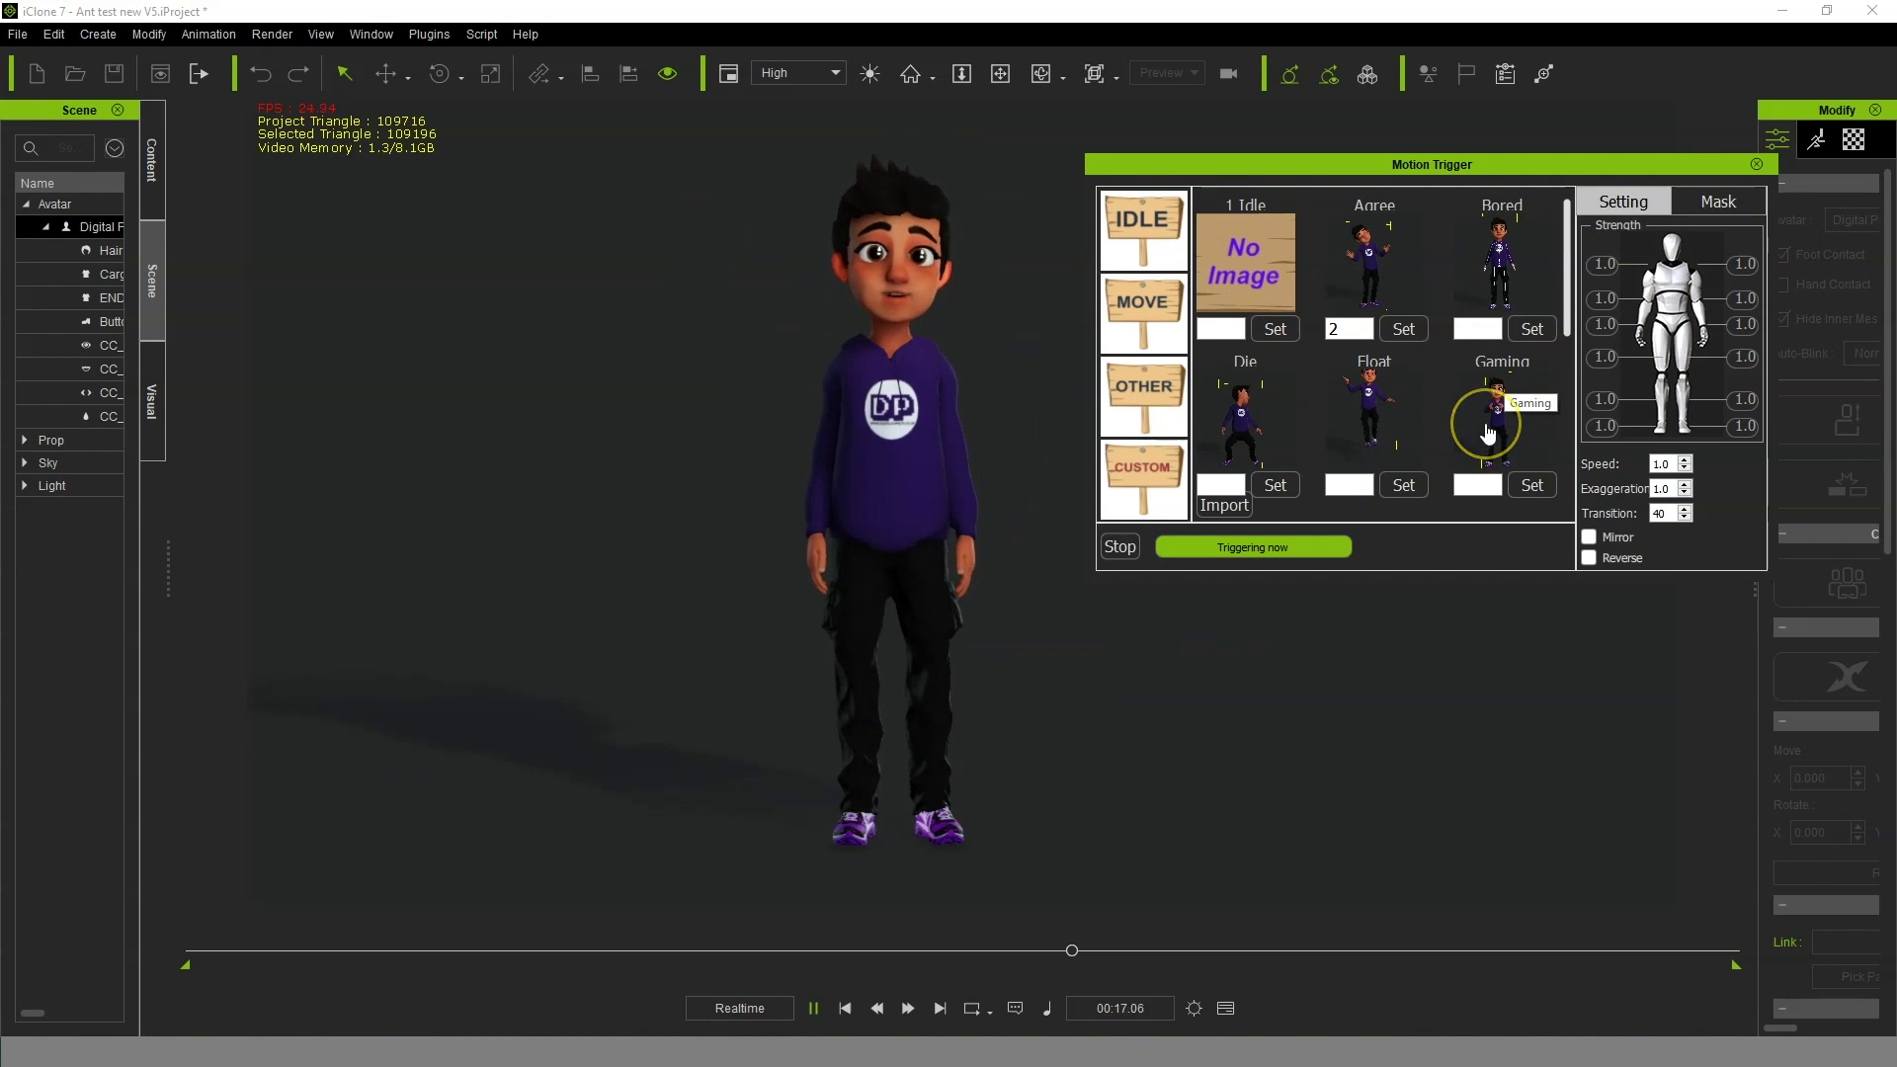
click(1026, 689)
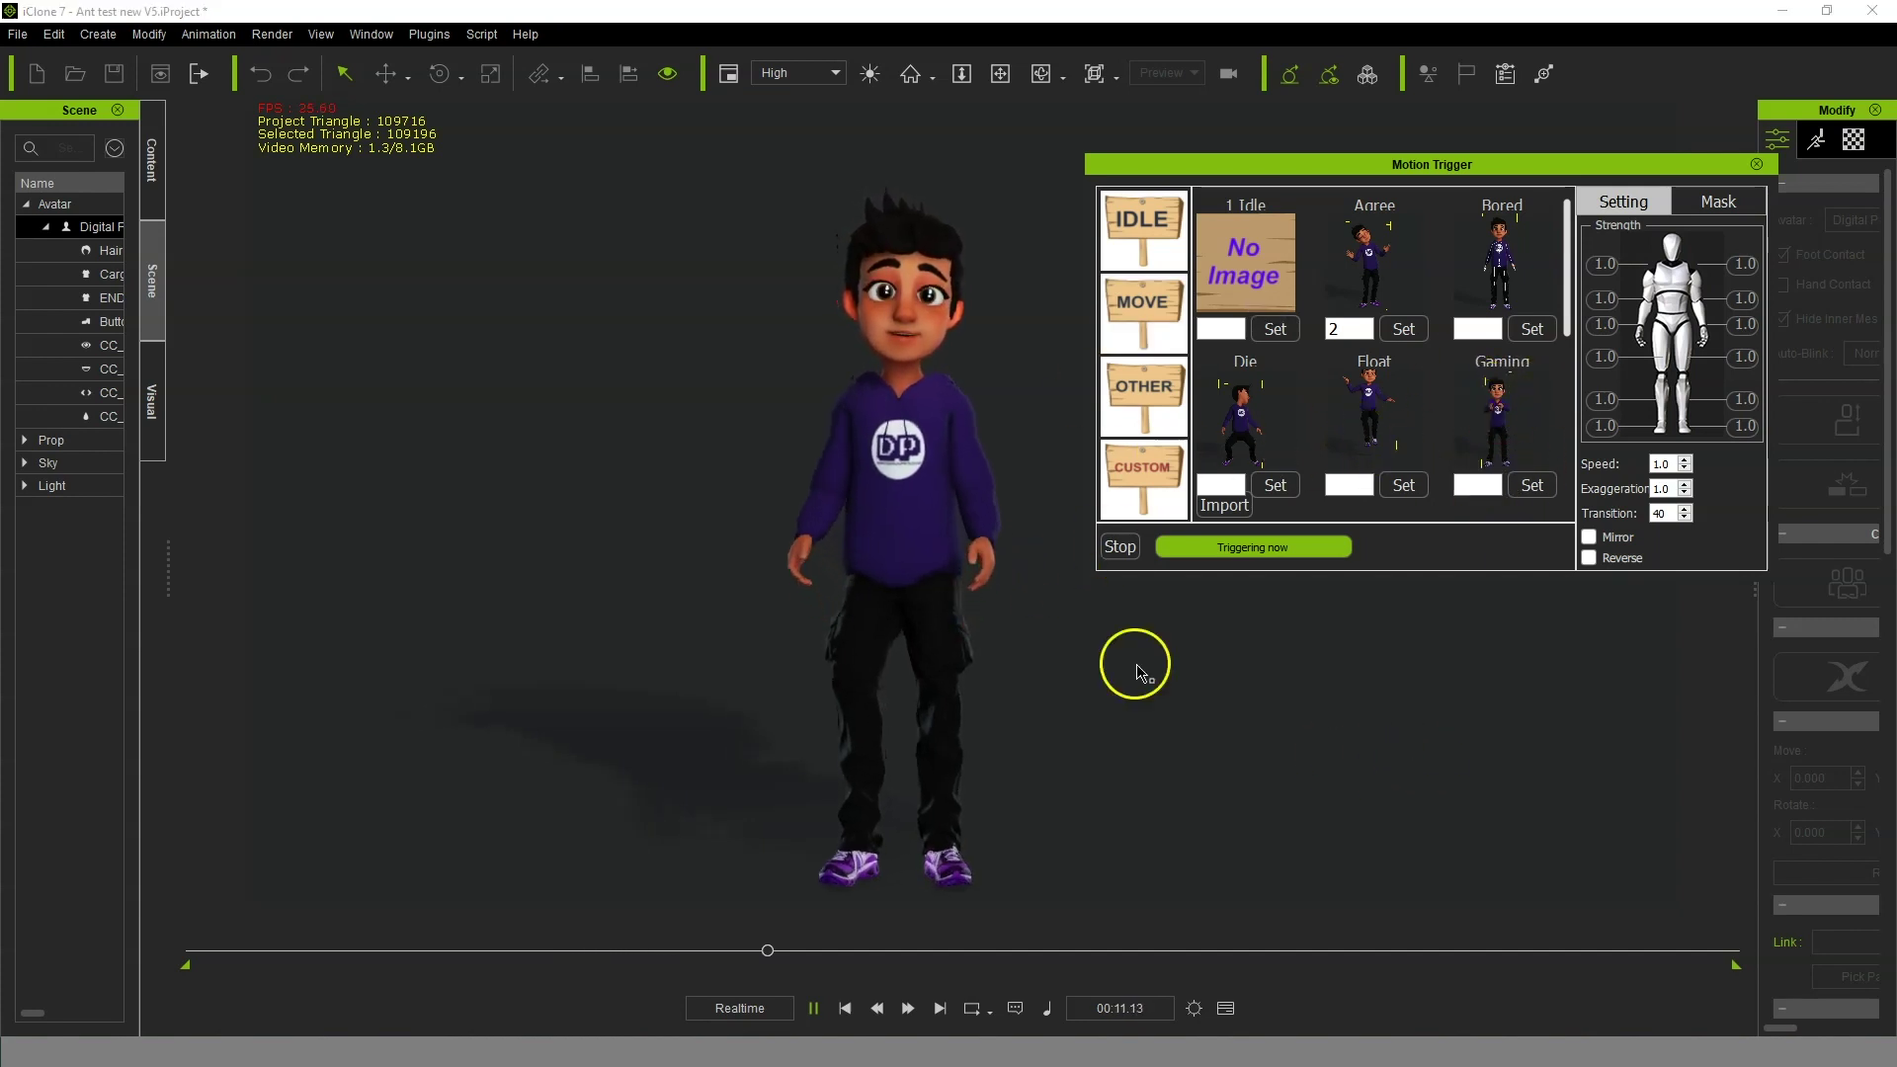
- Bring the character back to its 1 Idle pose before the next motion
drag(1021, 649, 1062, 656)
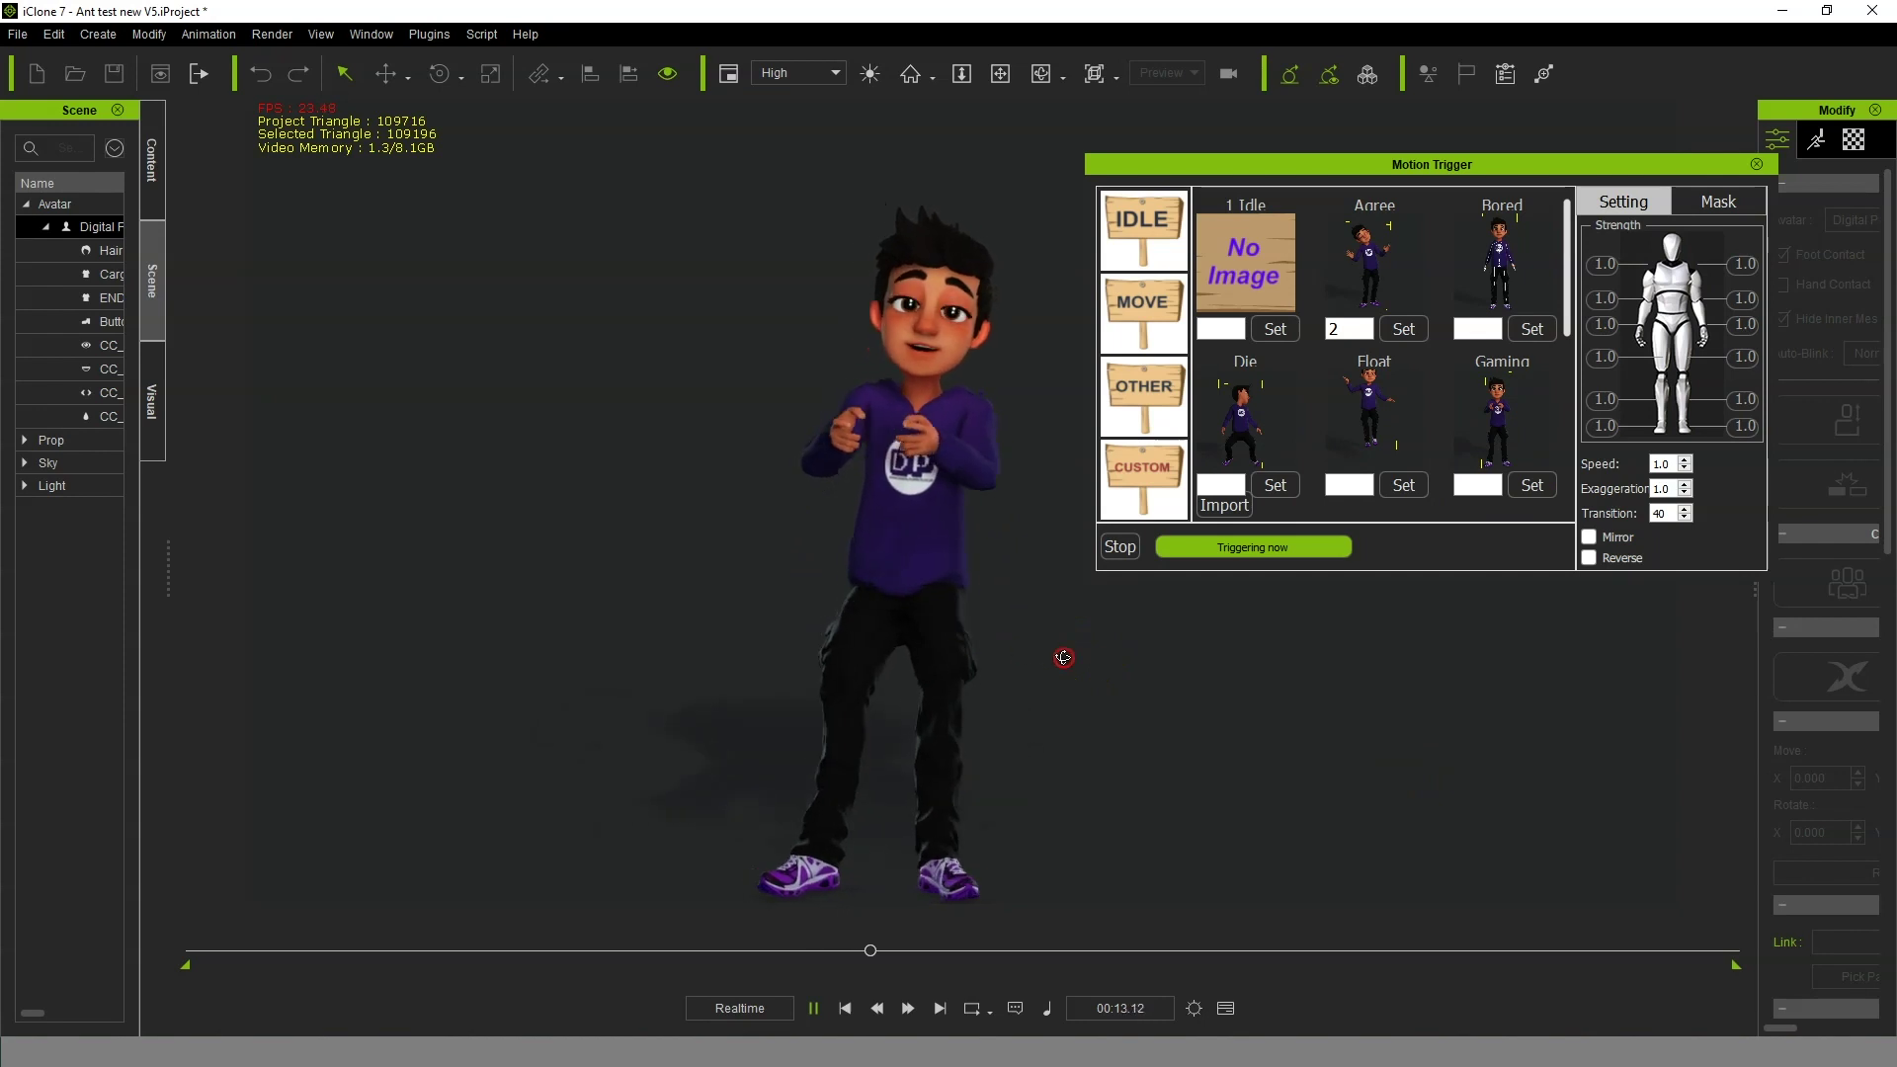
mouse_move(1063, 657)
mouse_down()
mouse_move(1015, 584)
mouse_move(963, 410)
mouse_up()
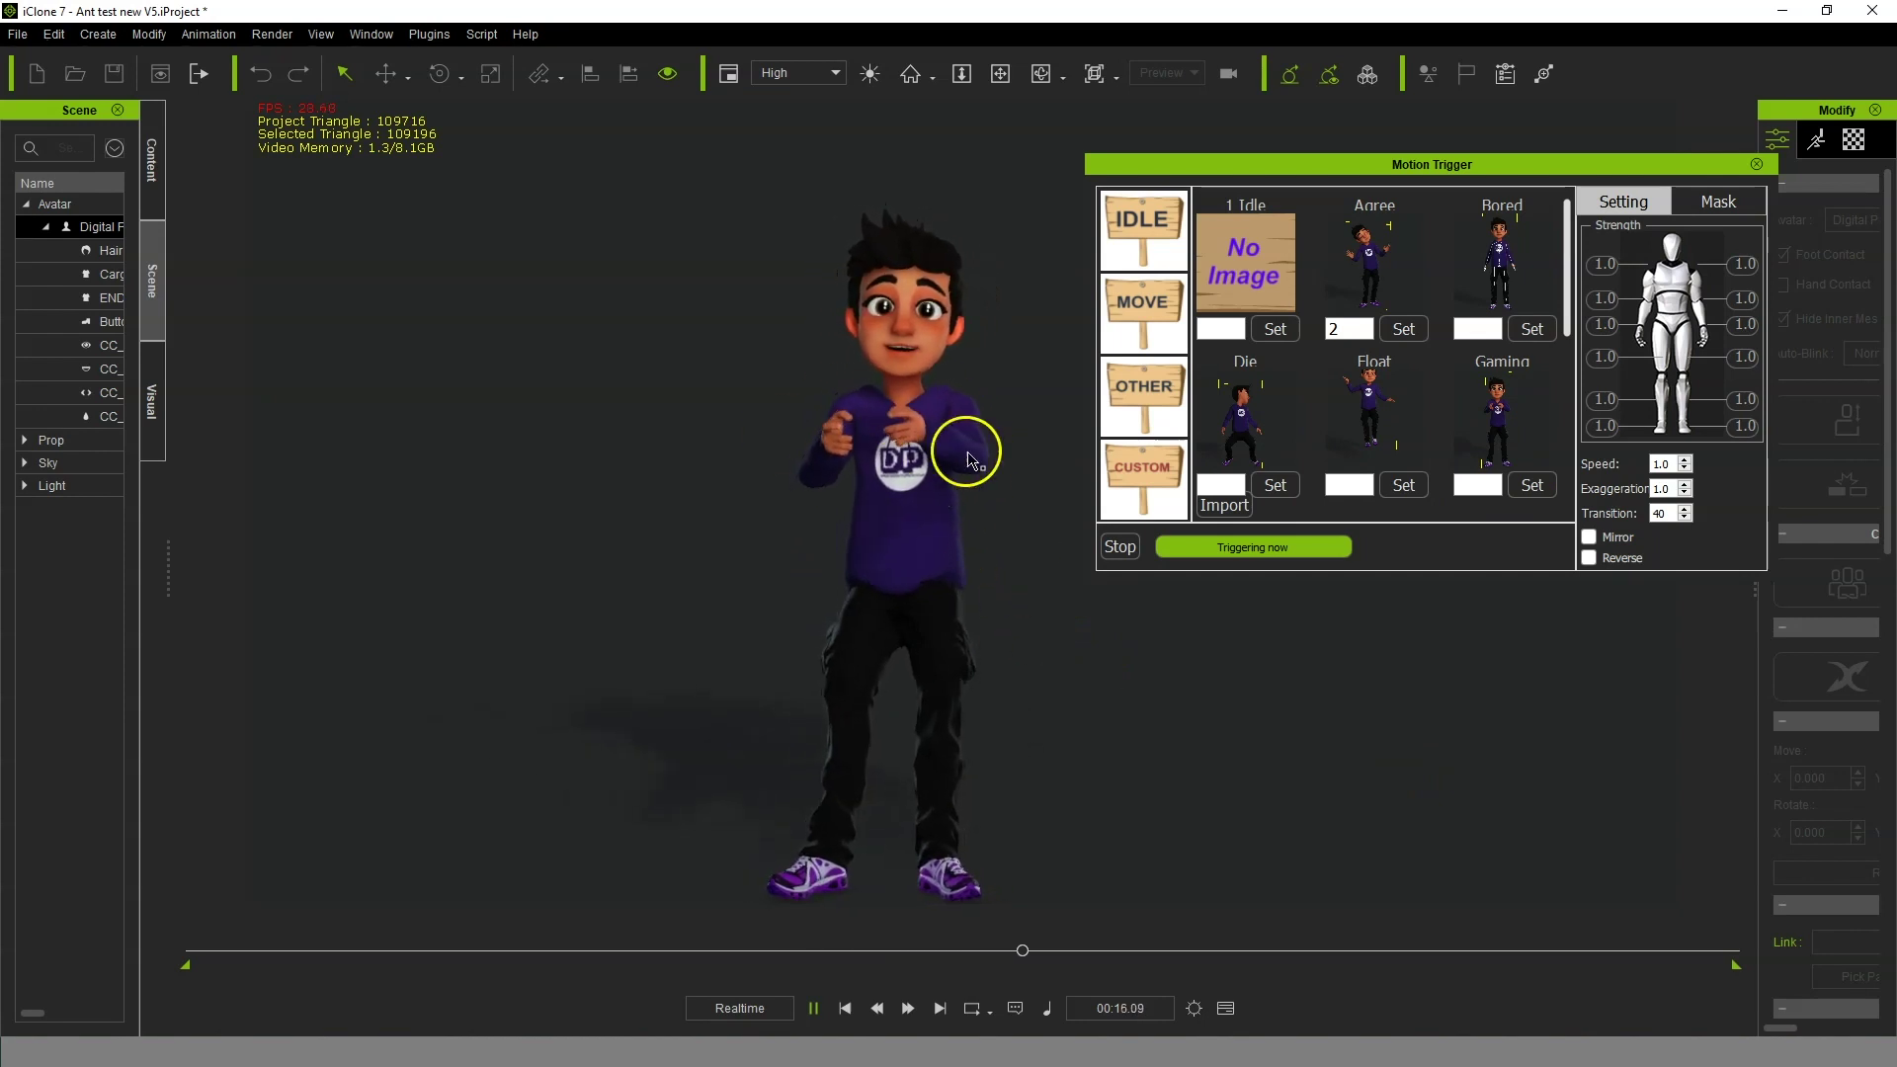
click(1258, 276)
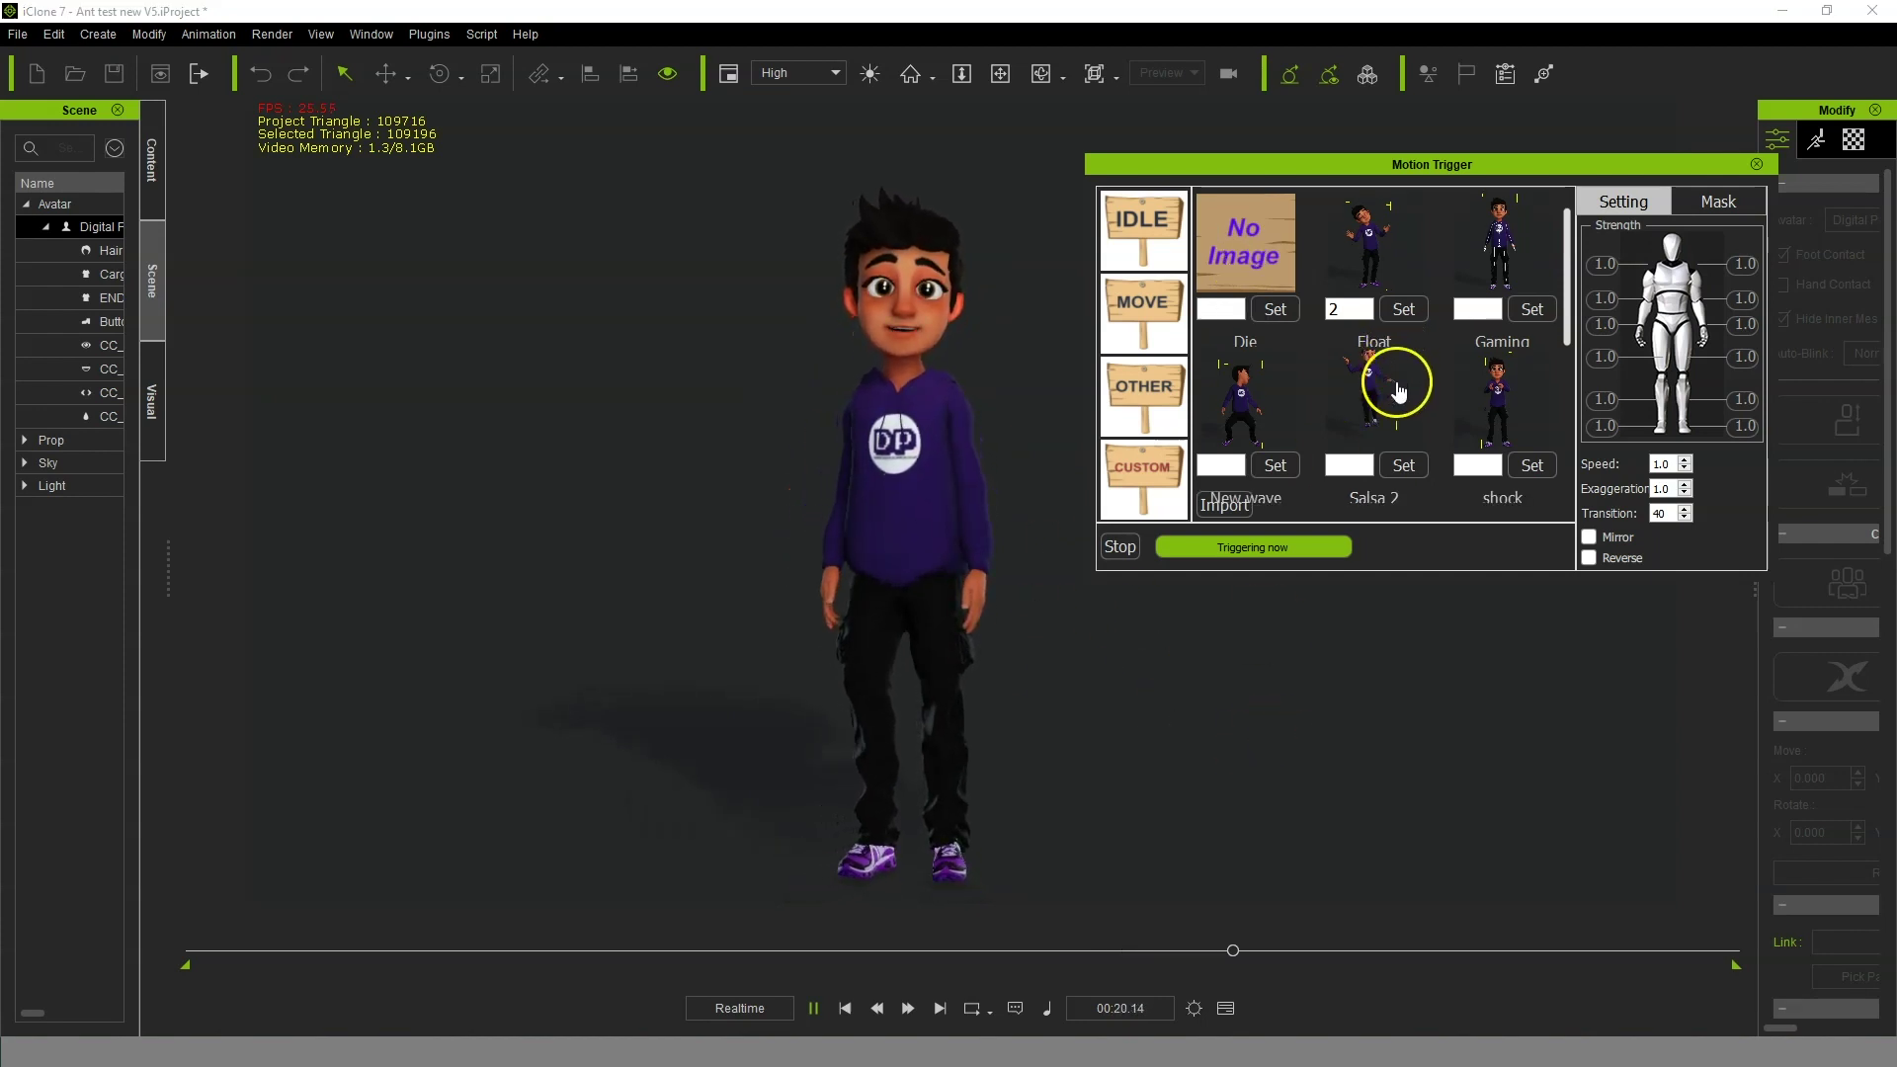
drag(1567, 296, 1572, 421)
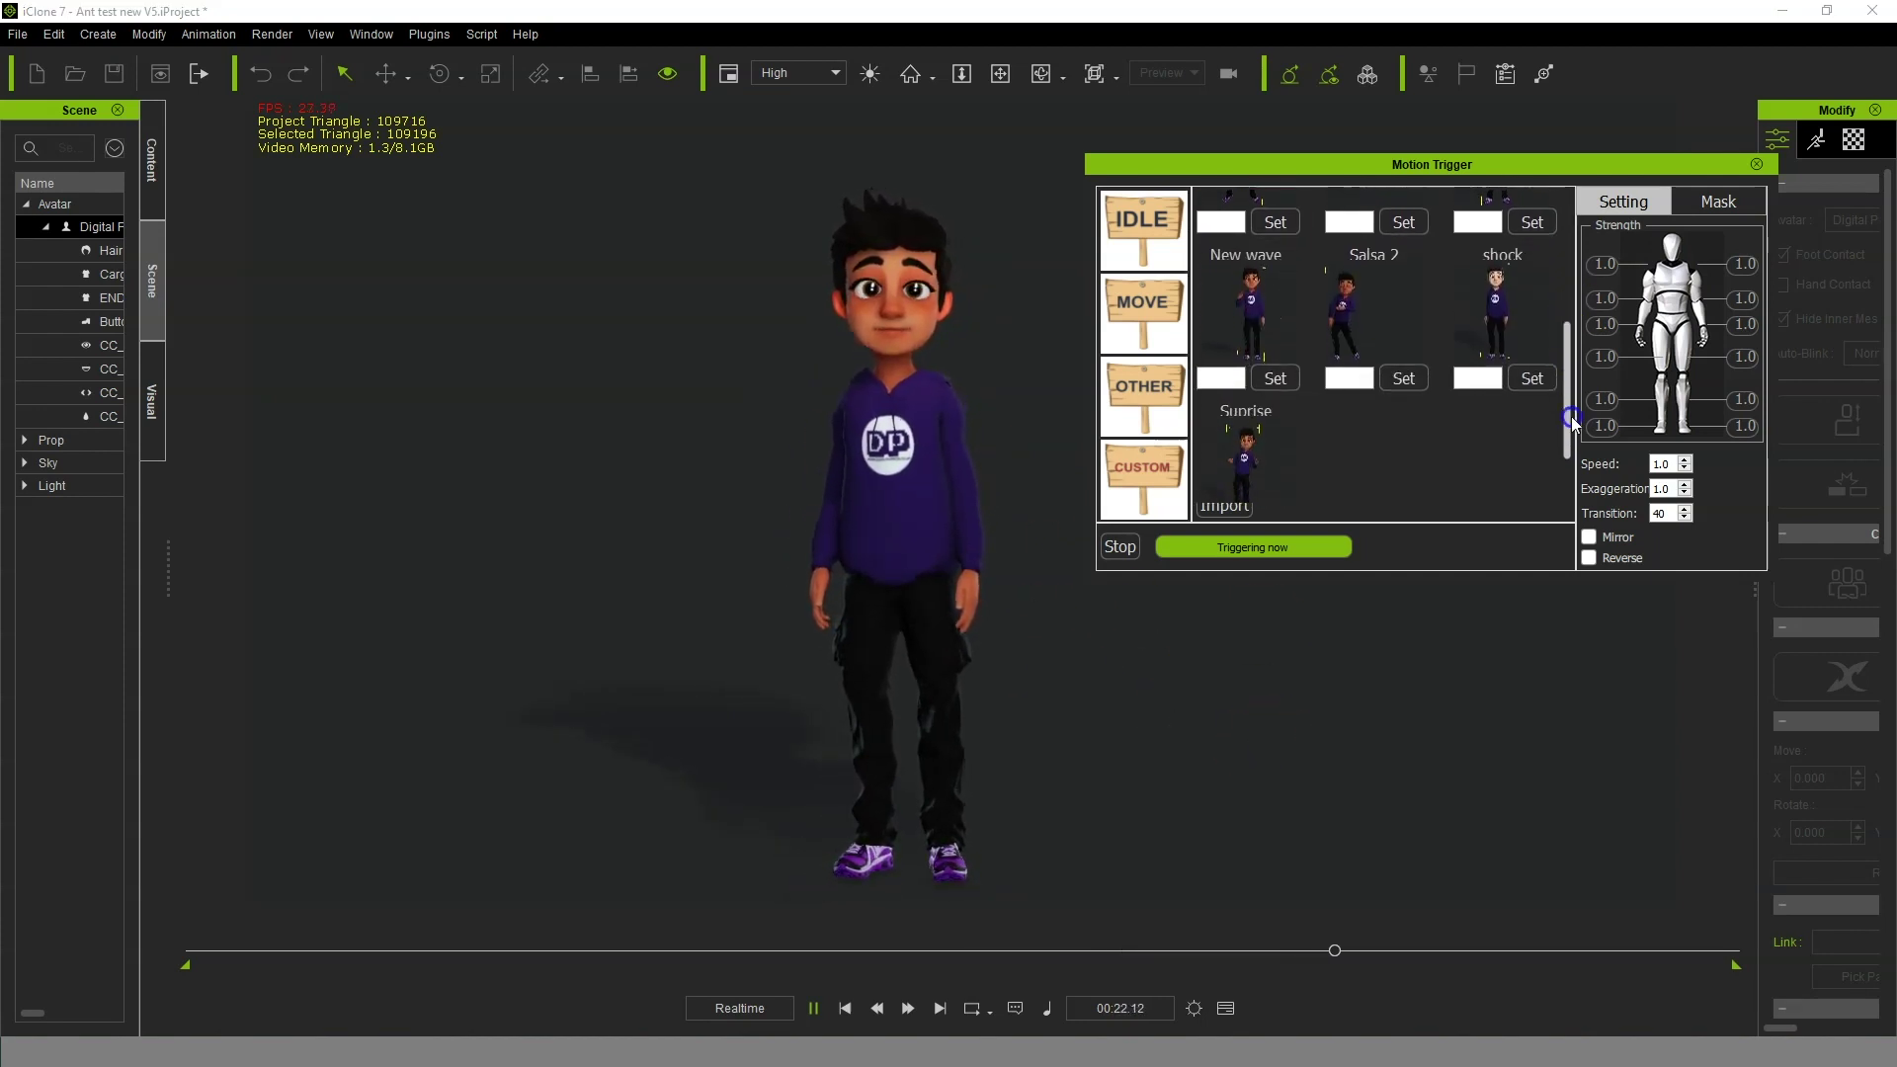
- Play the Salsa 2 dance from the trigger grid, repeating it, until the character settles standing
click(1366, 349)
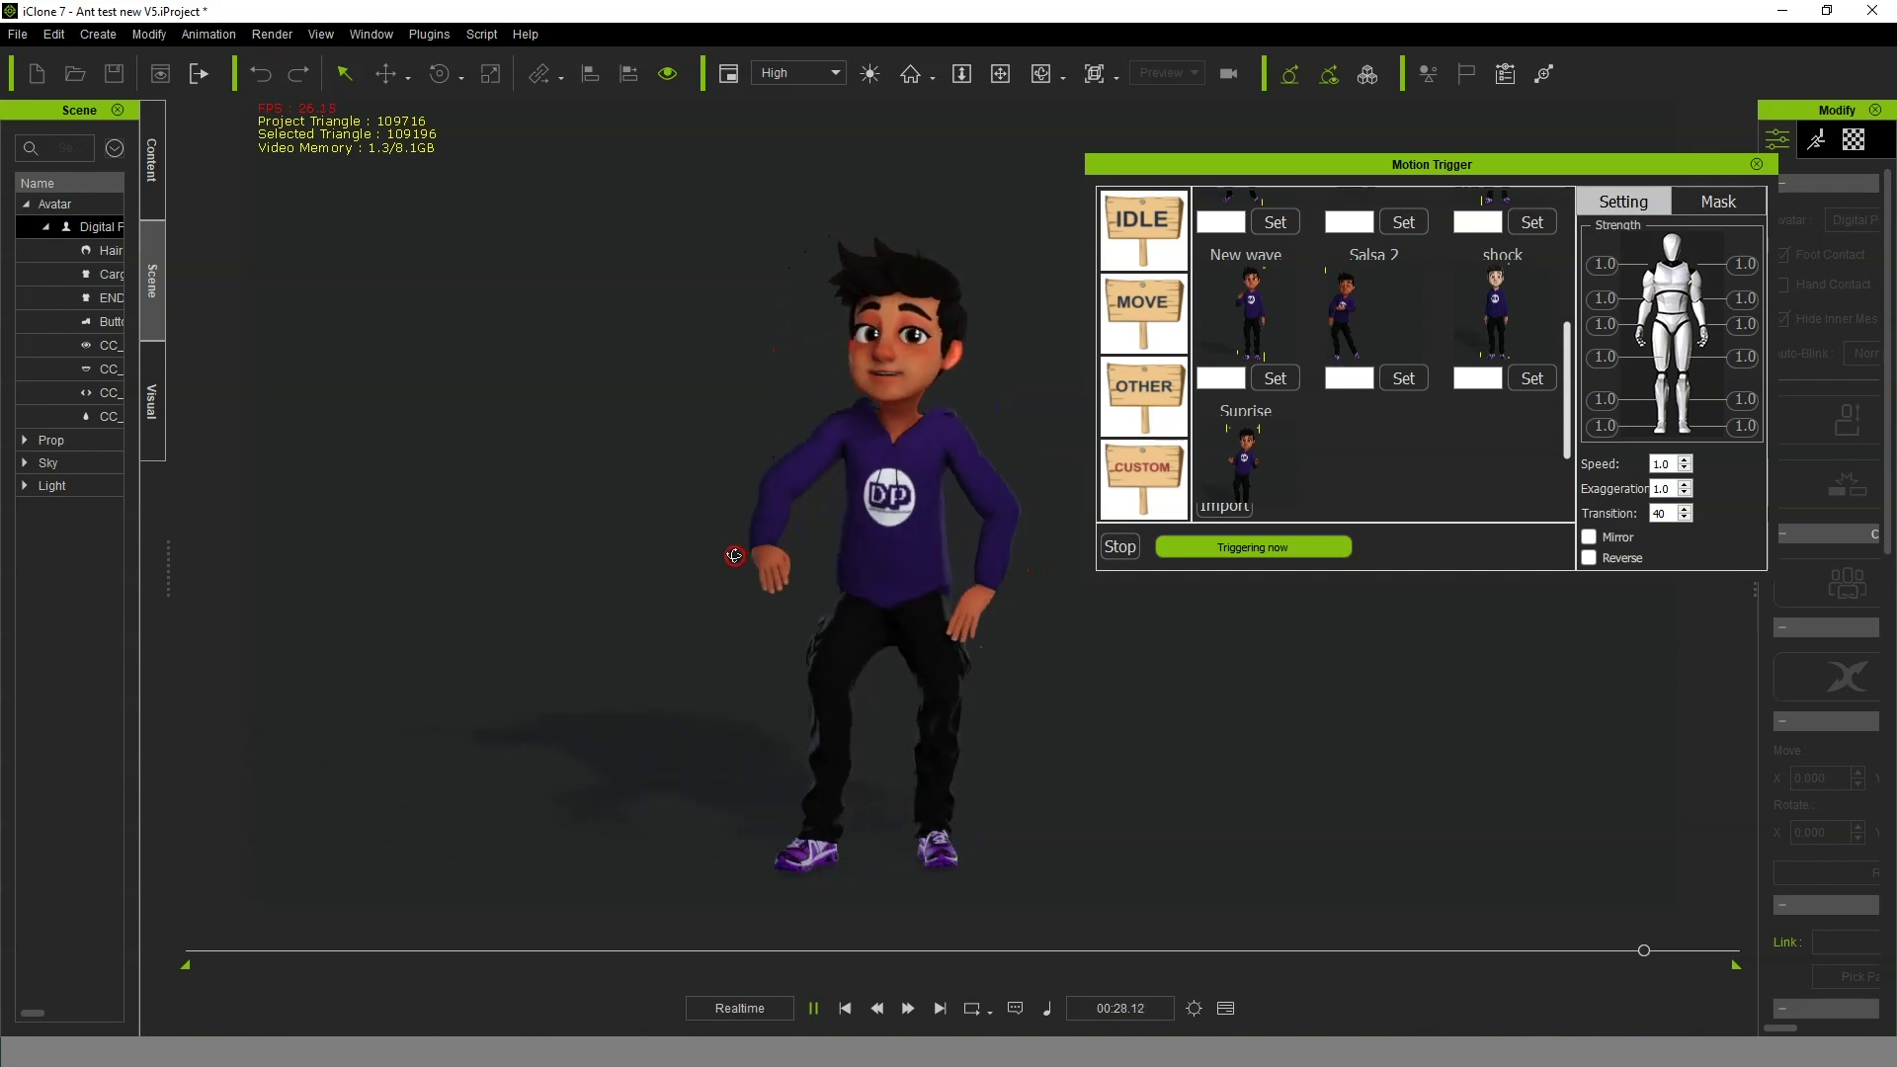
click(1356, 330)
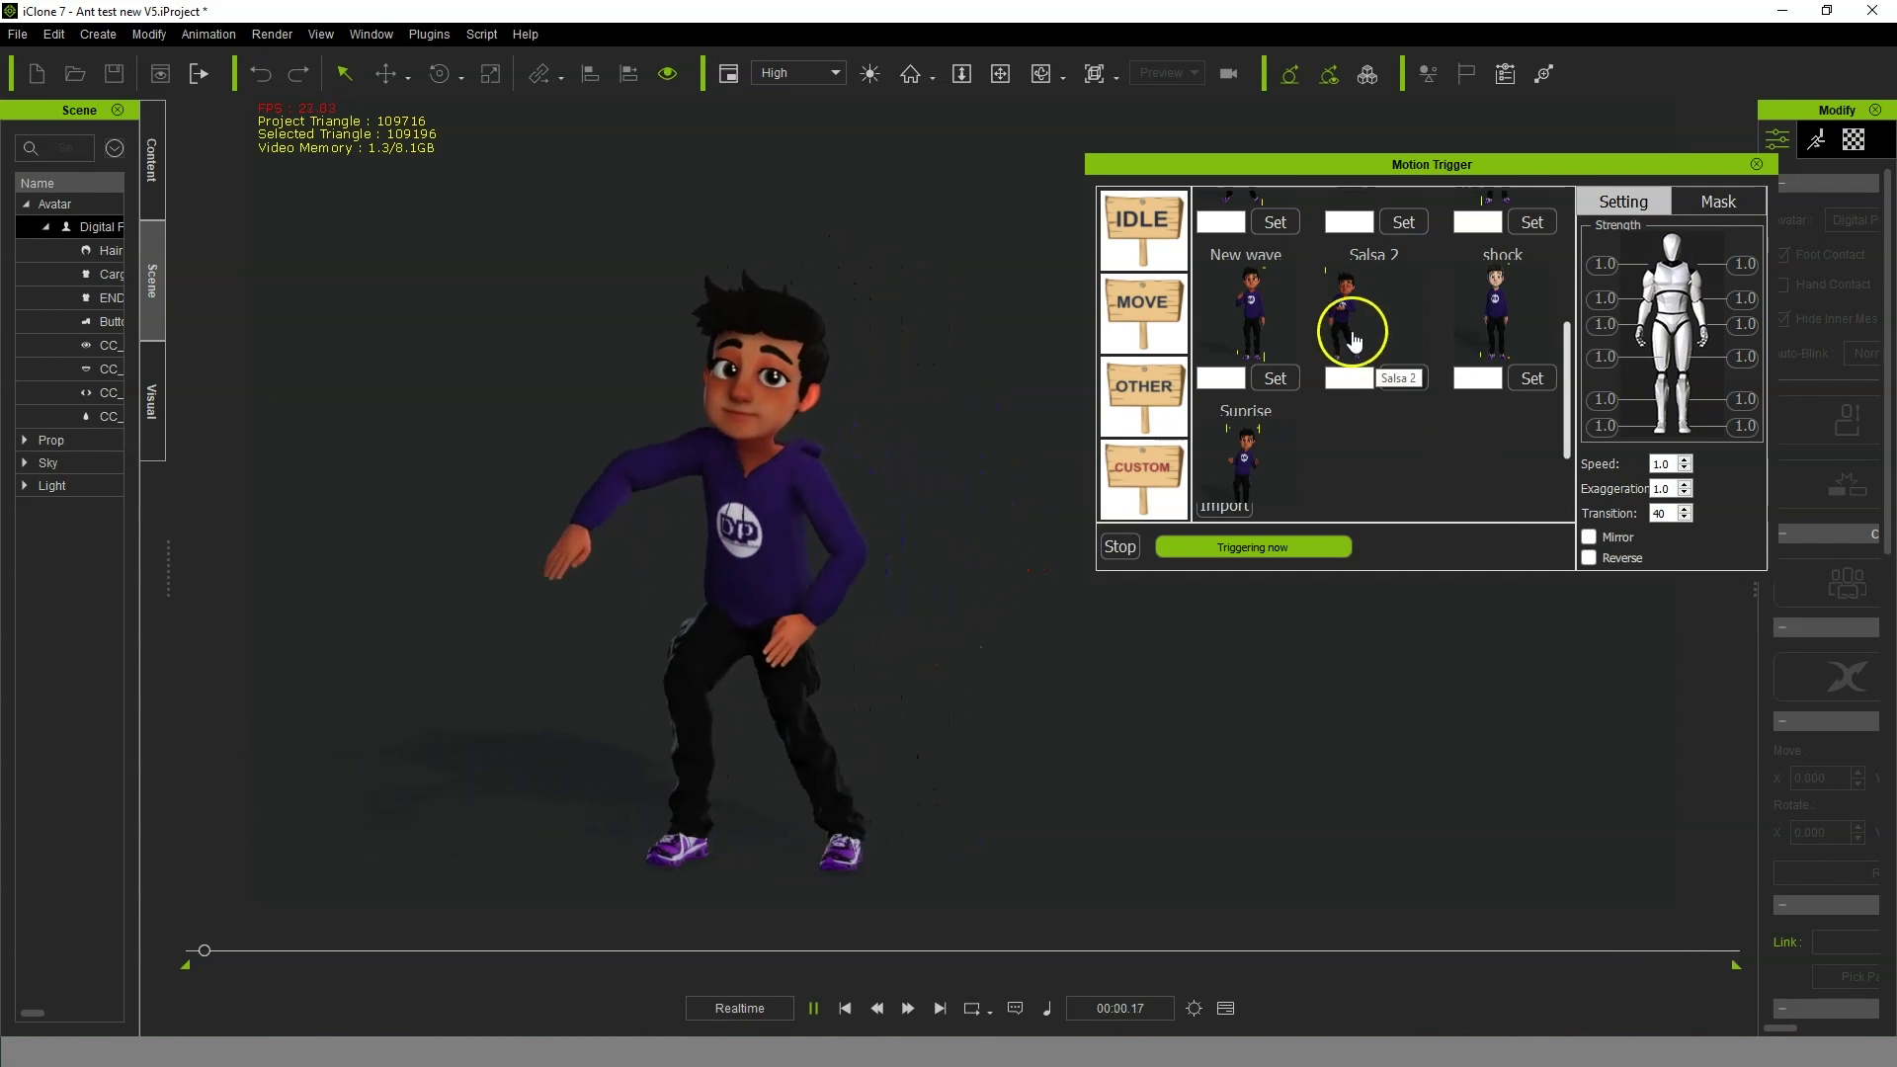
click(1250, 446)
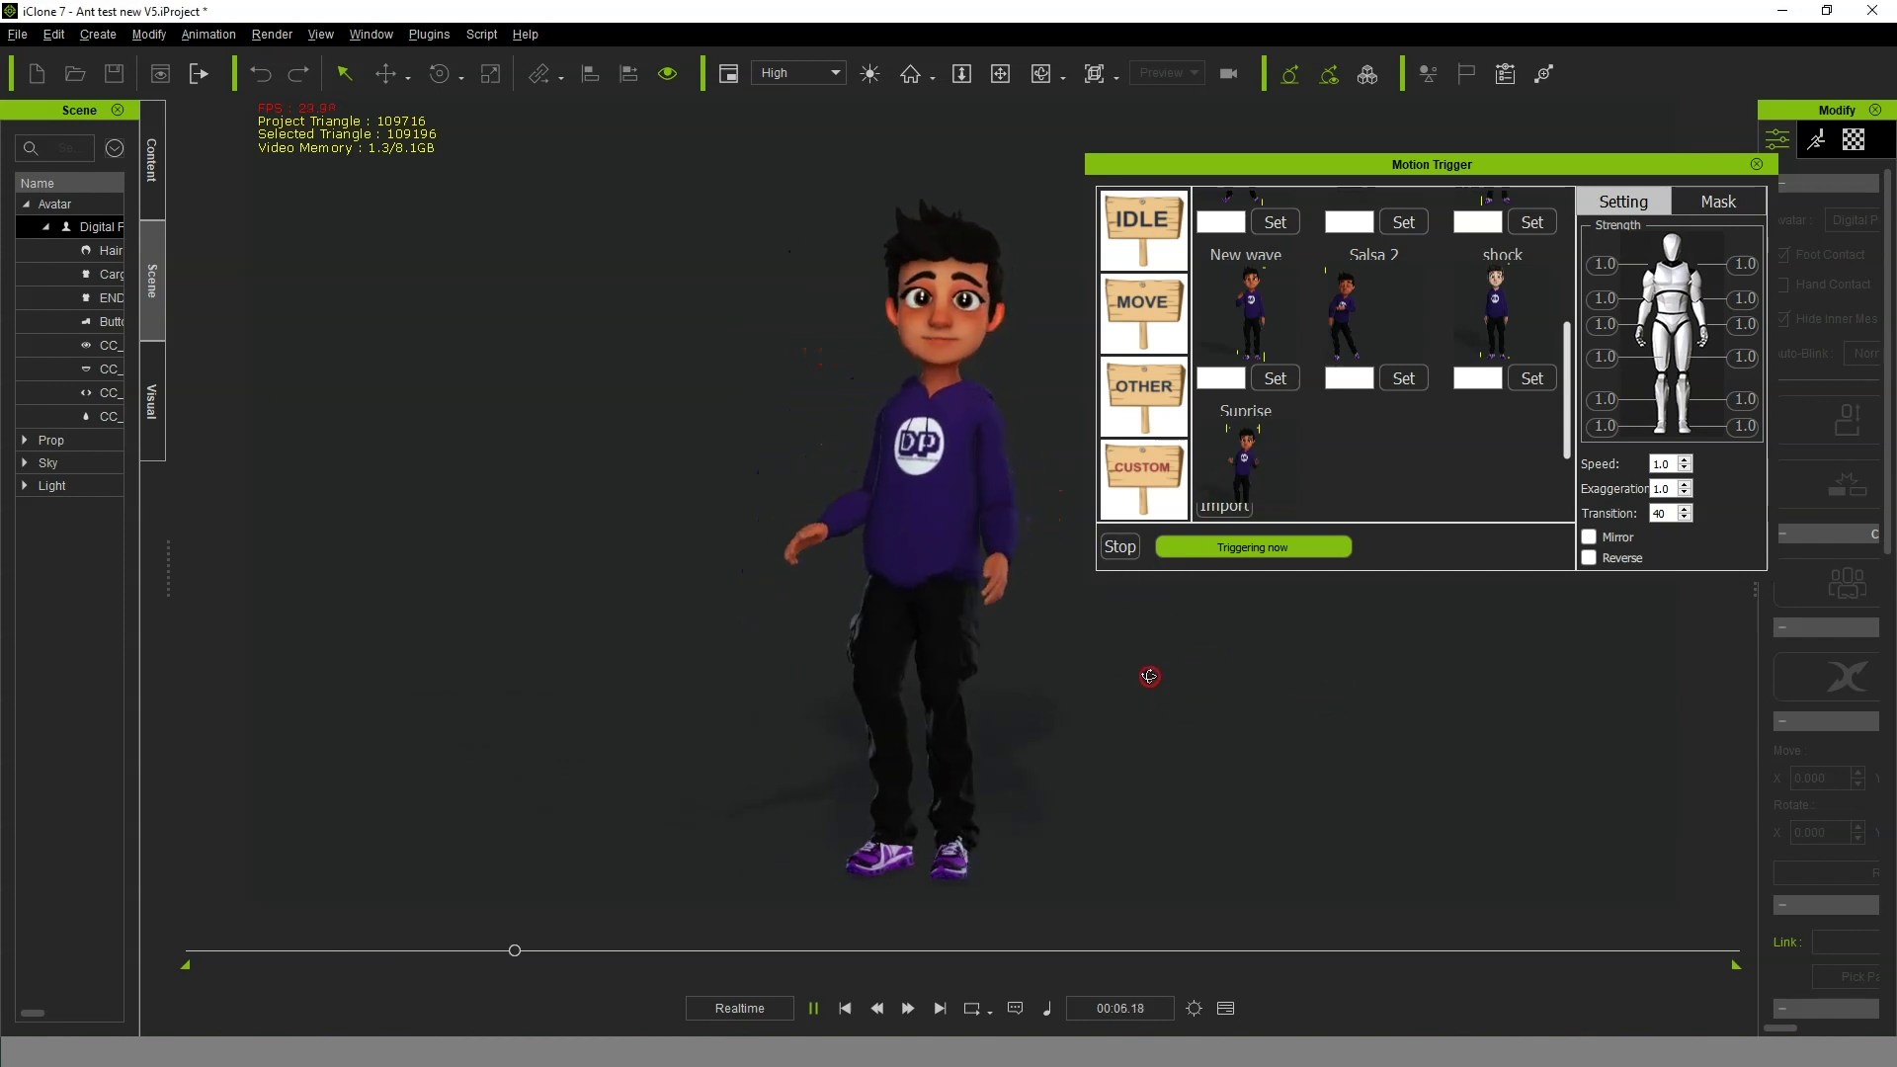
scroll(1303, 435, up, 1)
scroll(1302, 434, up, 1)
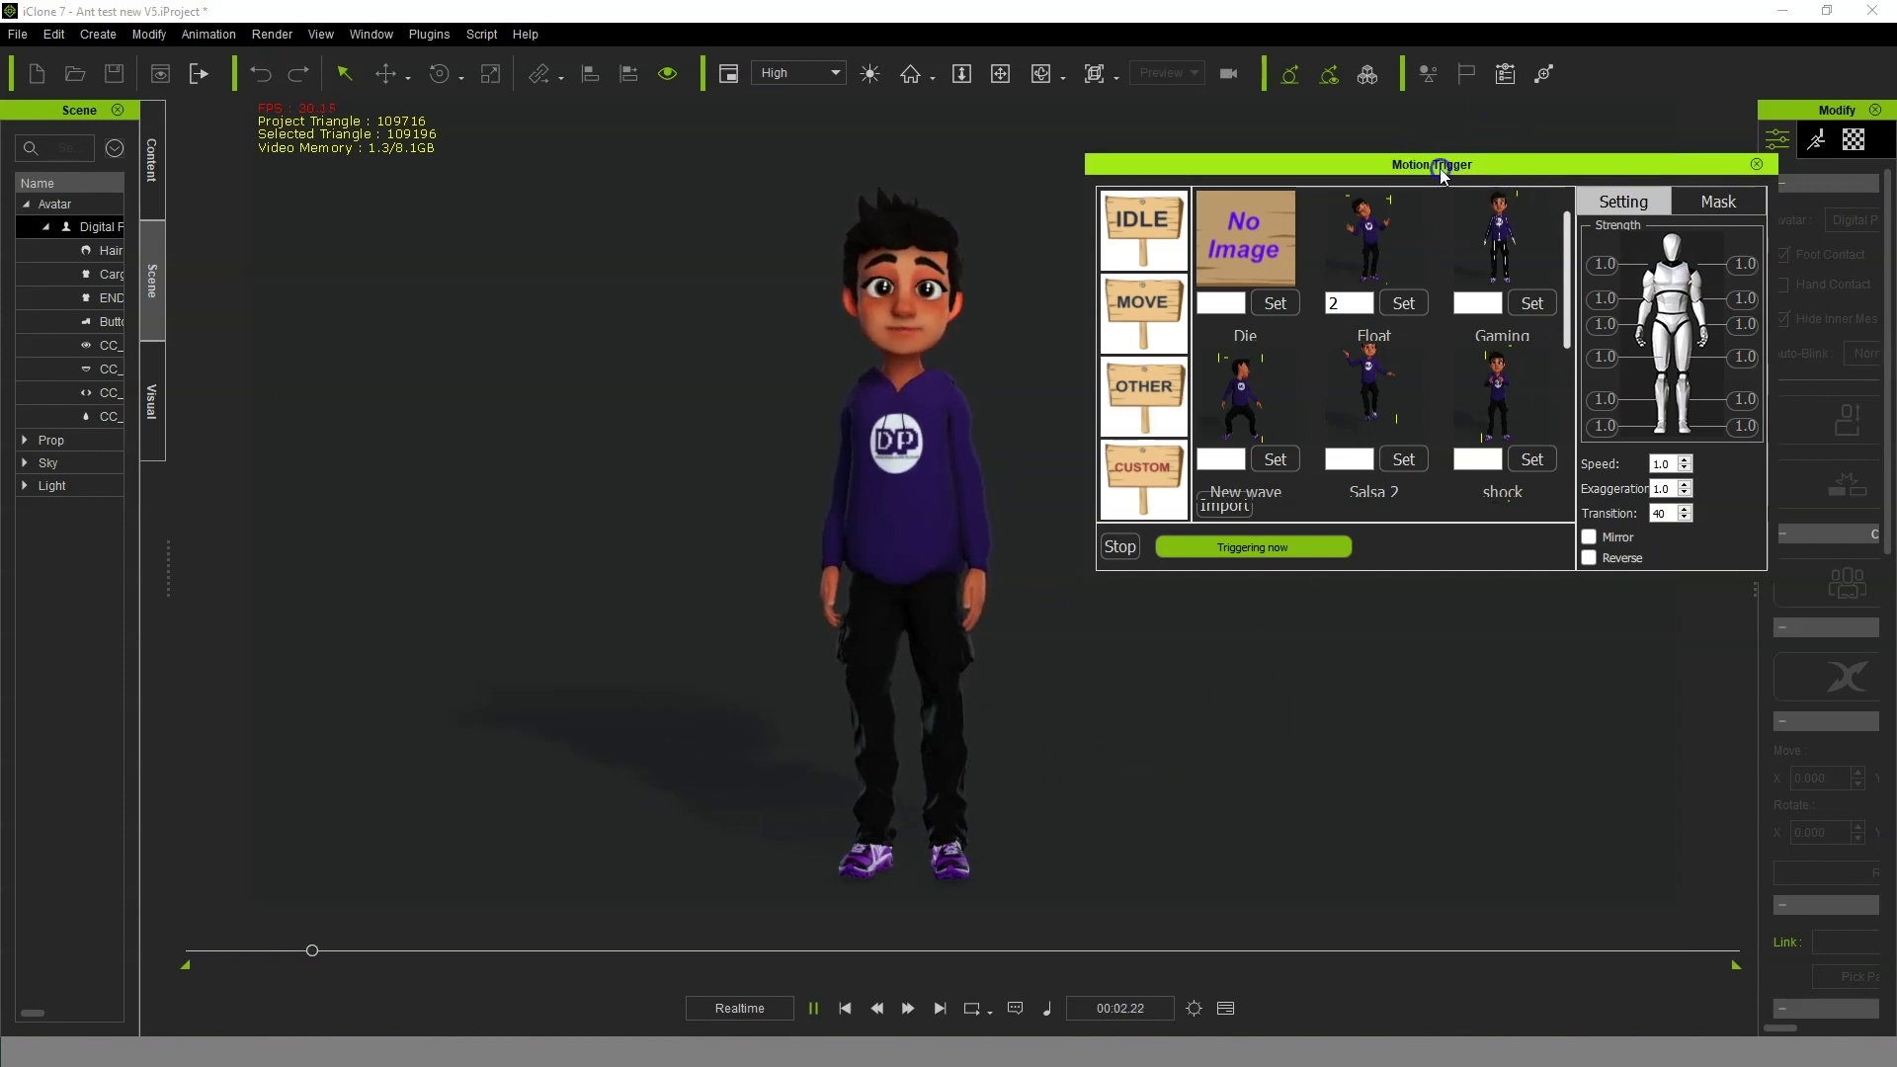
- Move the Motion Trigger panel slightly left and down to reveal the Import slot
mouse_move(1442, 169)
mouse_down()
mouse_move(1419, 178)
mouse_move(1433, 171)
mouse_up()
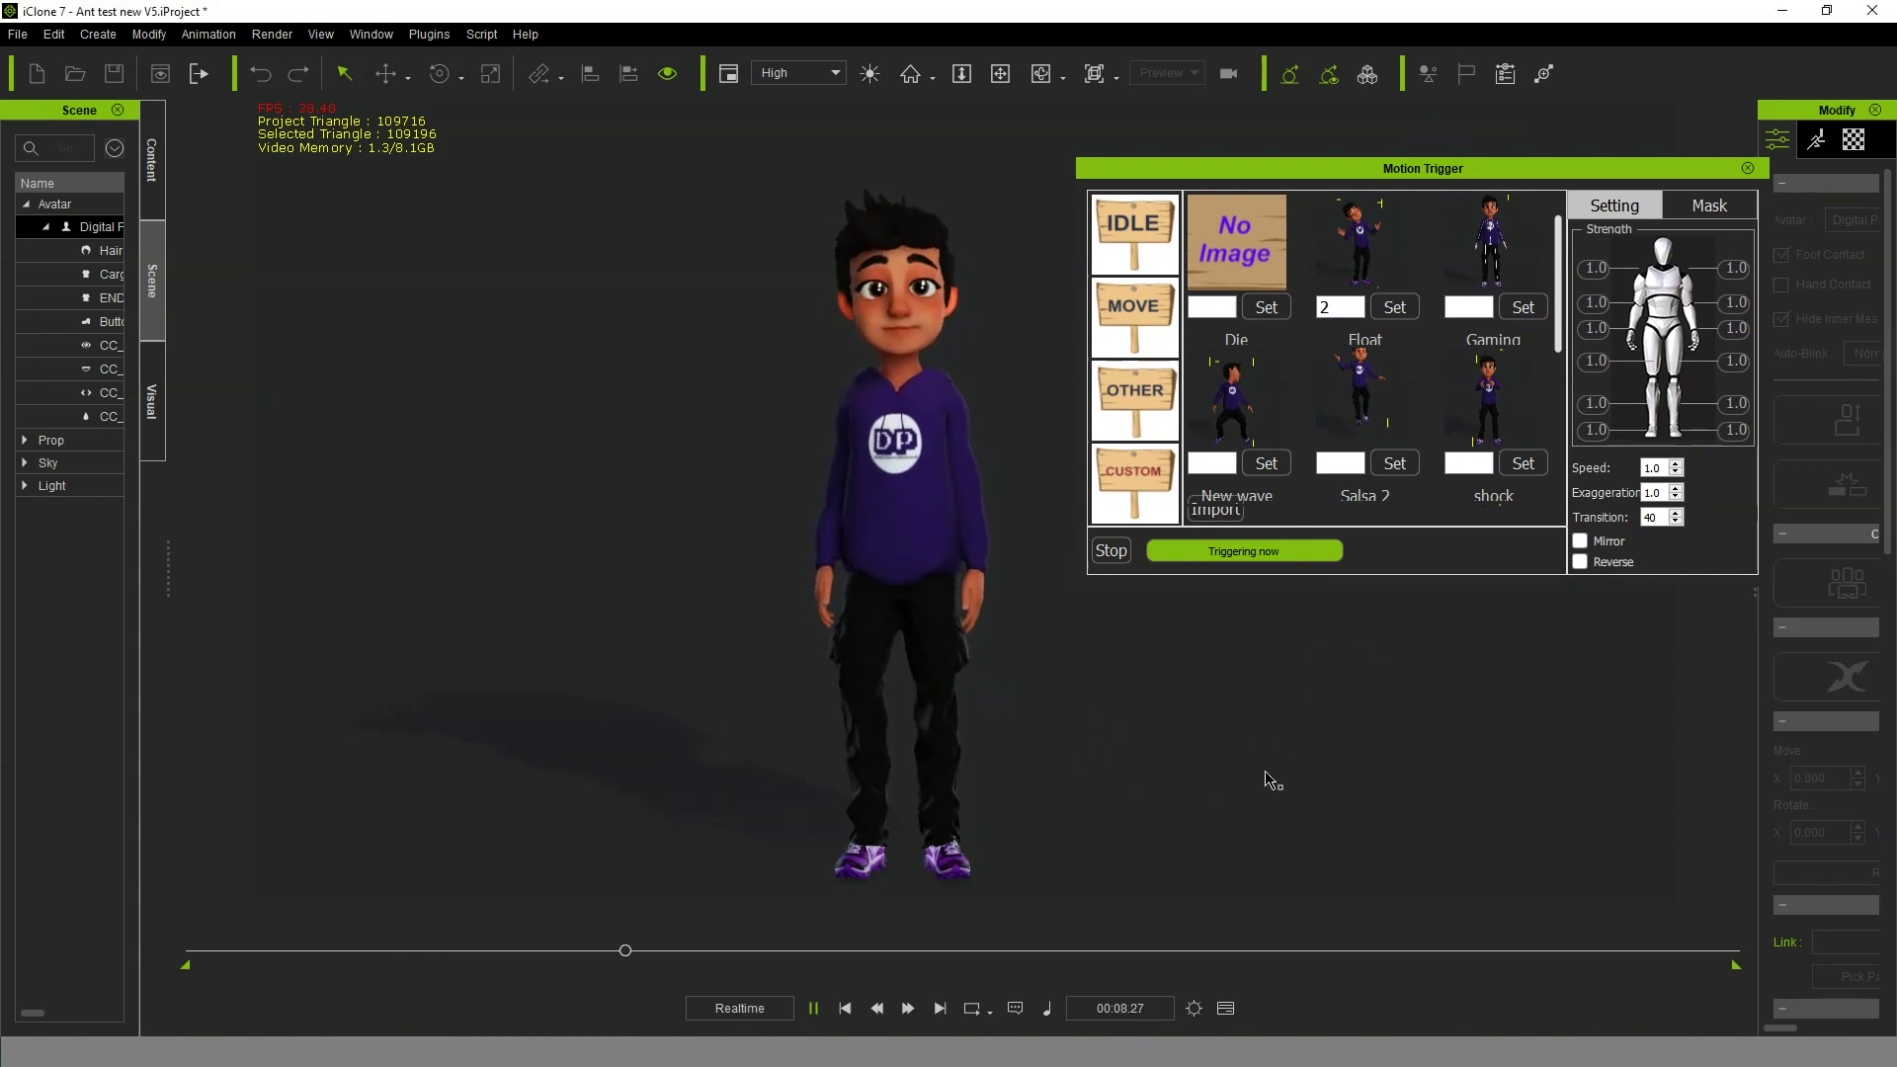
scroll(1351, 441, down, 1)
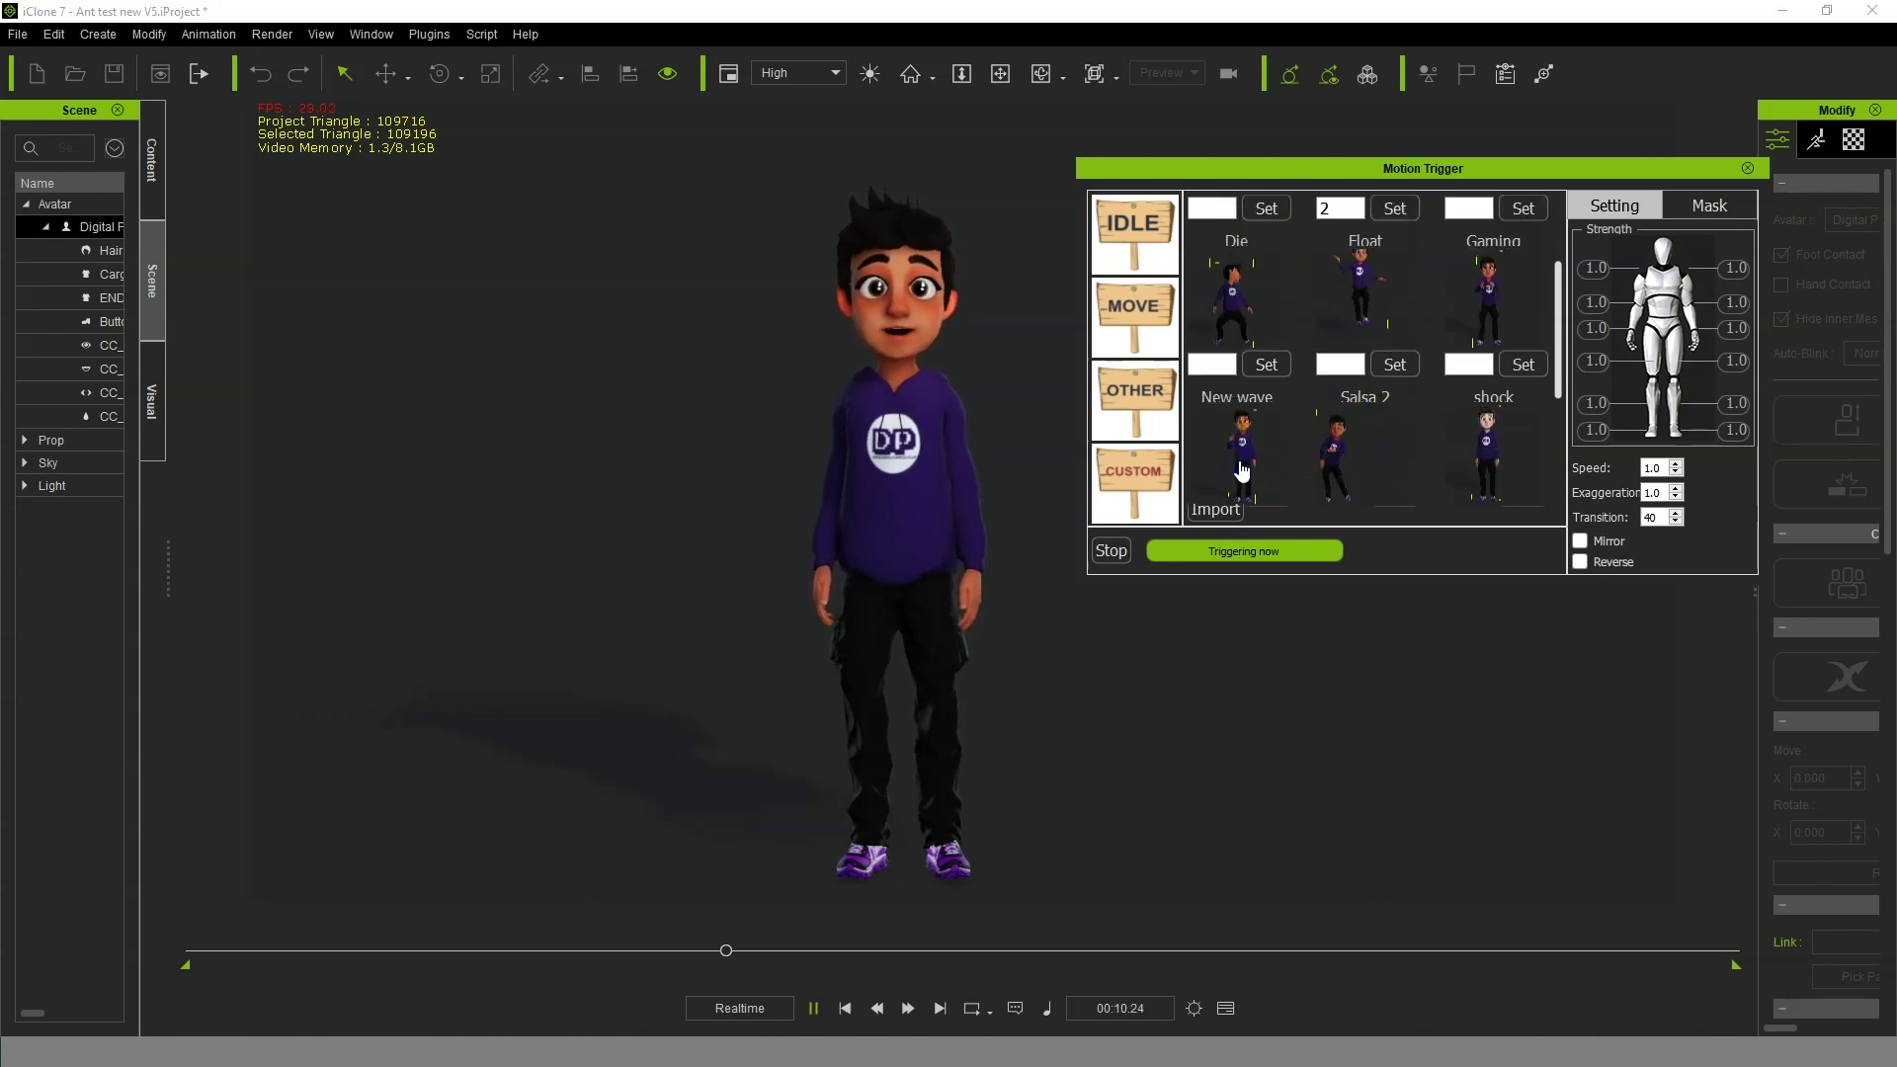